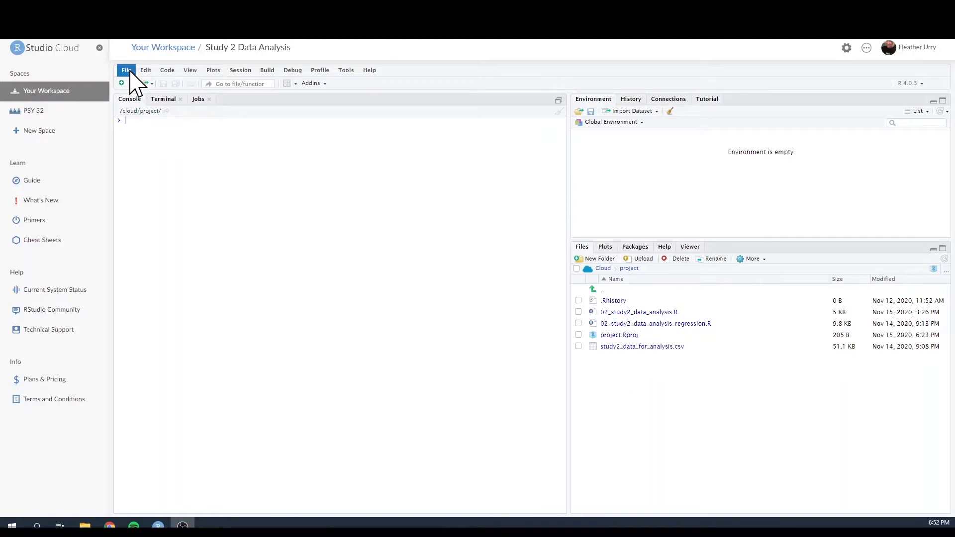
- Create a new, empty R script in the Study 2 Data Analysis project
{"action": "left_click", "coordinate": [126, 70]}
{"action": "mouse_move", "coordinate": [130, 85]}
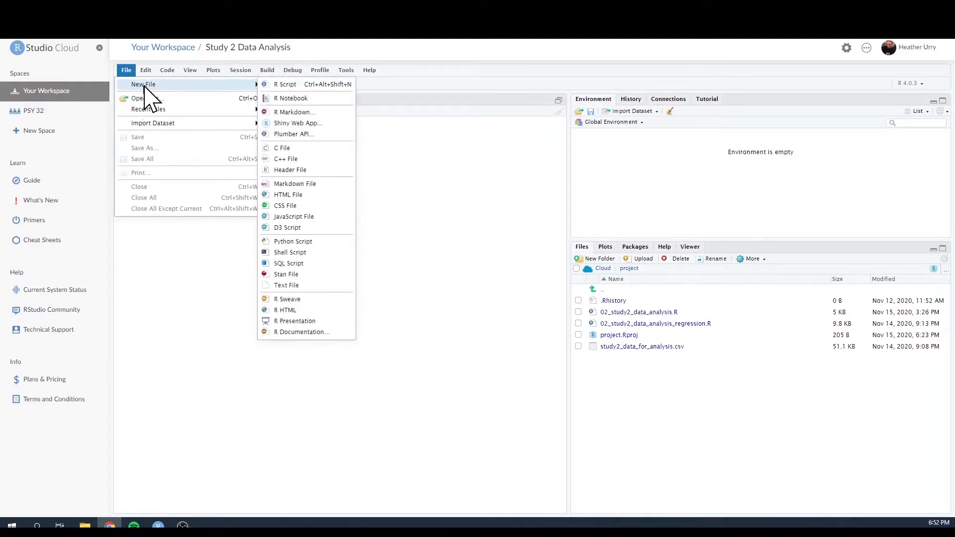
{"action": "left_click", "coordinate": [291, 86]}
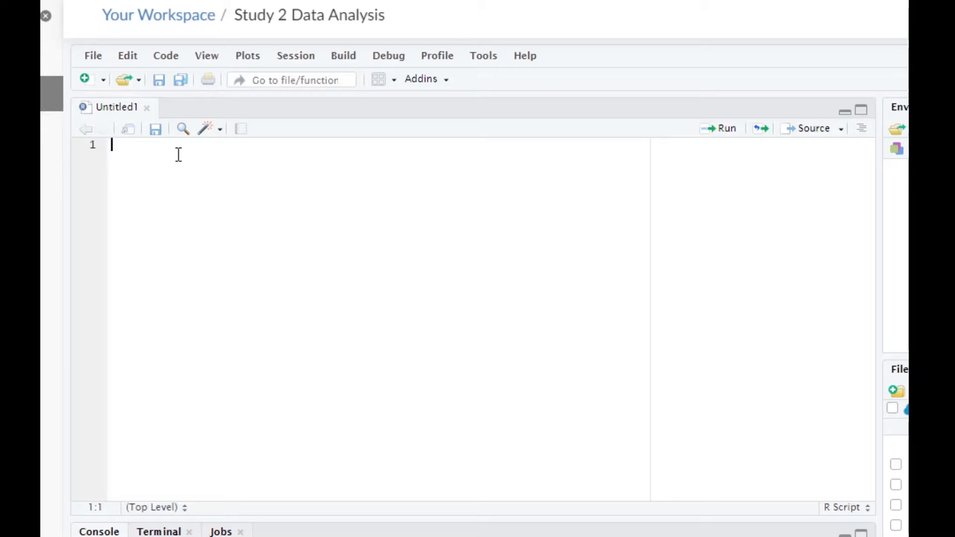
- Write the comment "# load libraries" on the script's first line, followed by library(jtools) on line 2
{"action": "type", "text": "# load libraries"}
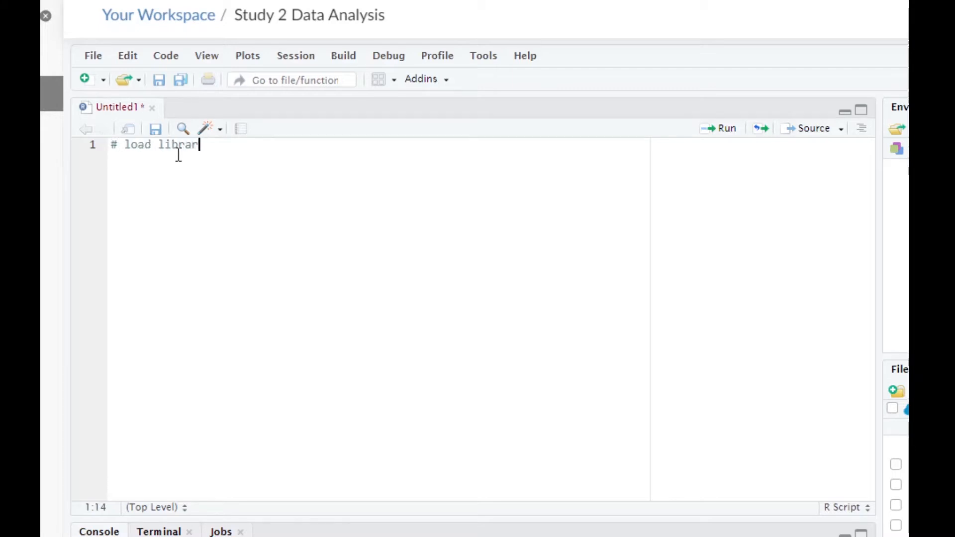
{"action": "key", "text": "Return"}
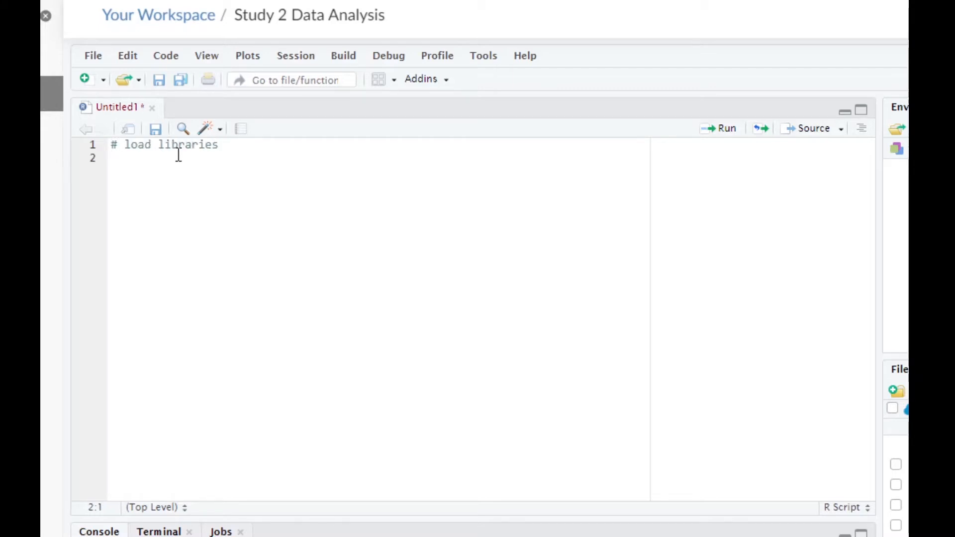
{"action": "type", "text": "library(jtoo"}
{"action": "key", "text": "Tab"}
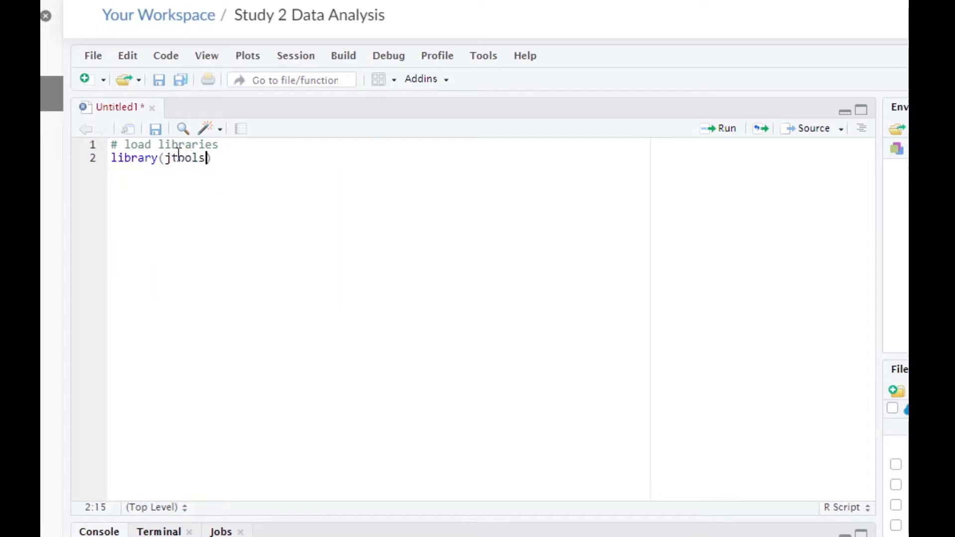
{"action": "key", "text": "Right"}
{"action": "key", "text": "Return"}
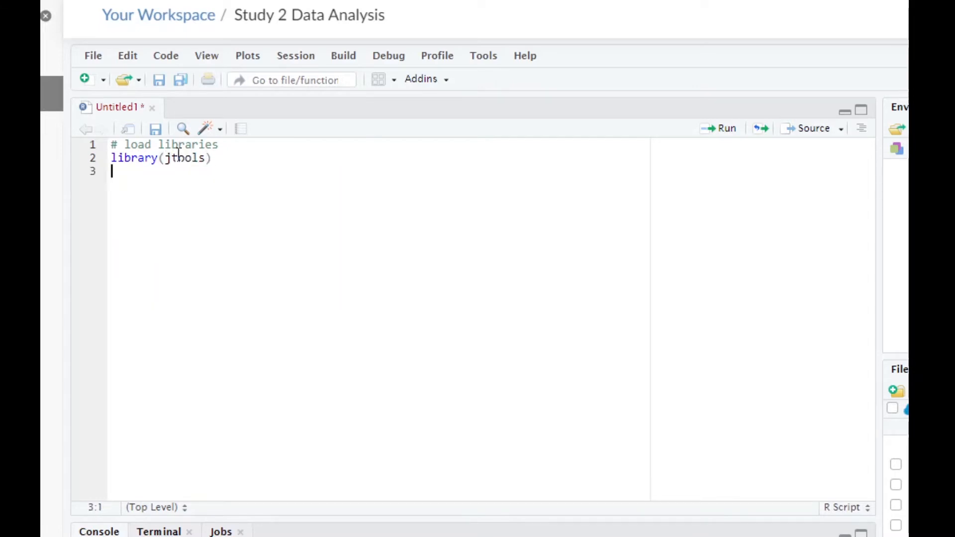
- Add library(interactions) on line 3 and leave a blank line below it
{"action": "type", "text": "library("}
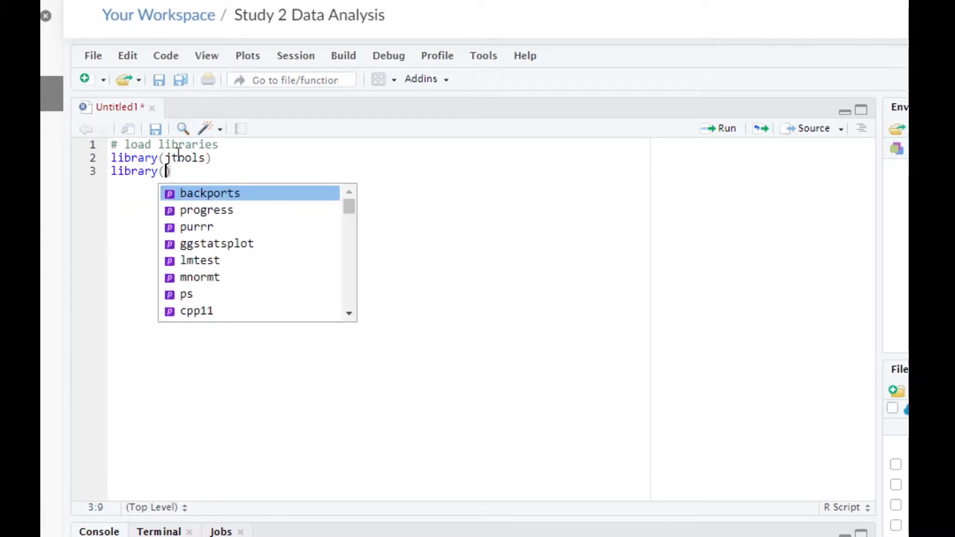
{"action": "type", "text": "interacti"}
{"action": "key", "text": "Tab"}
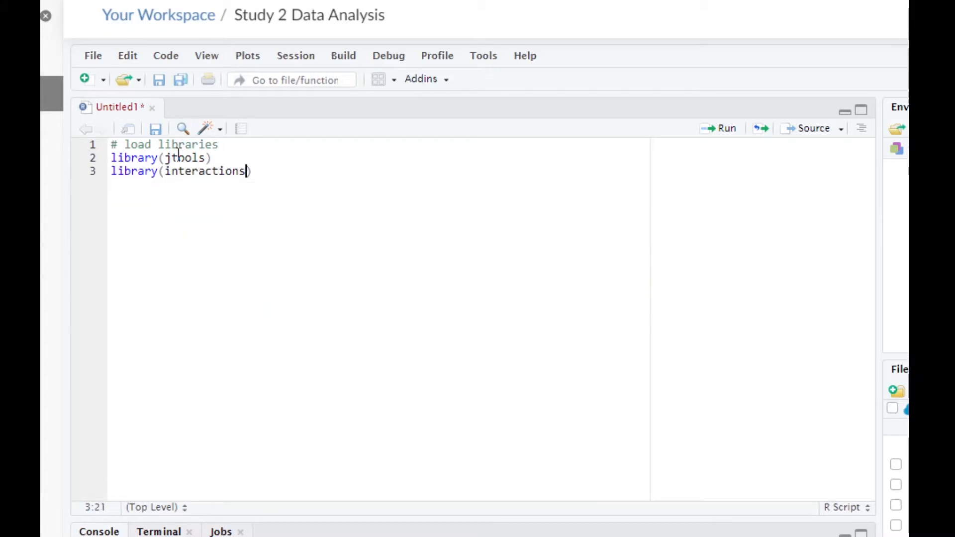
{"action": "key", "text": "Right"}
{"action": "key", "text": "Return"}
{"action": "key", "text": "Return"}
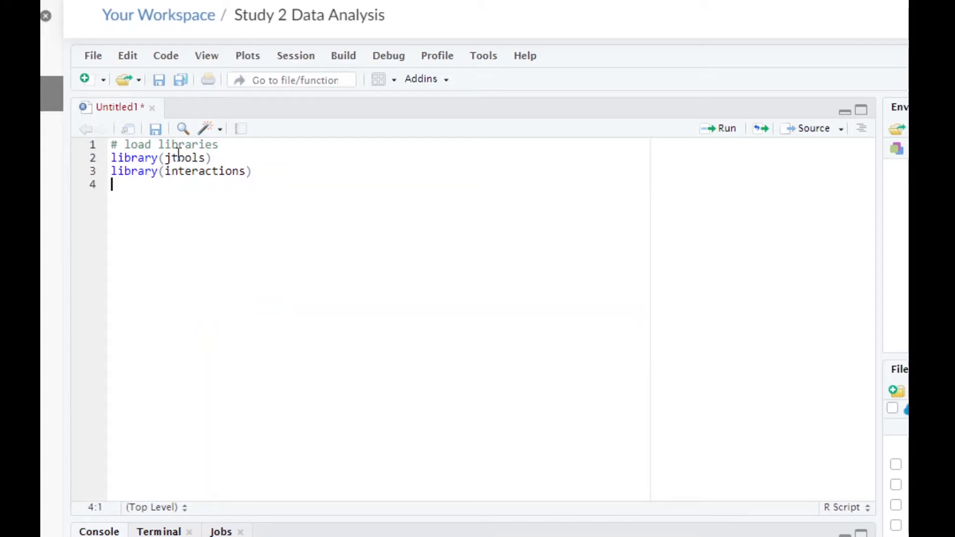
- Add the comment "#read in the Study 2 data" and begin a read.csv call assigned to data, with an opening quote for the file name
{"action": "type", "text": "#read in the Study 2 data"}
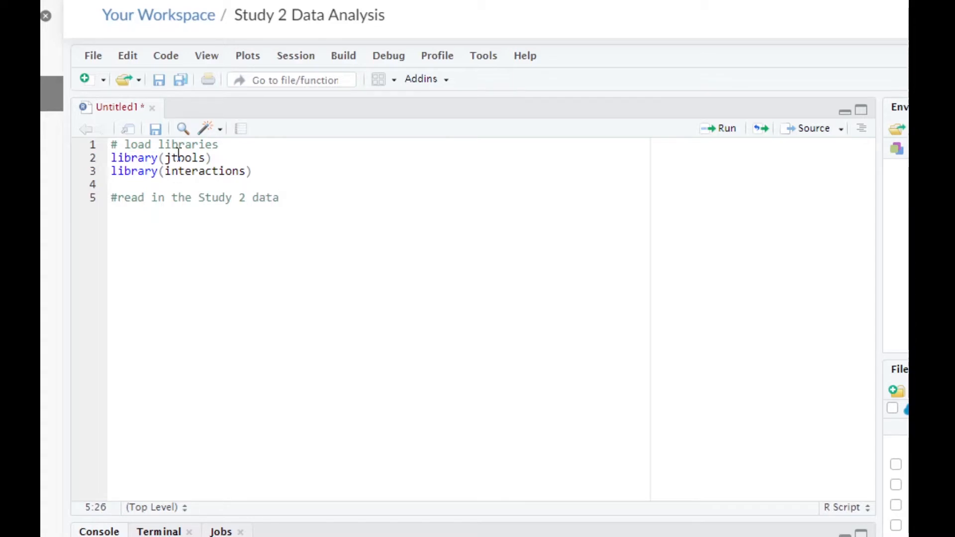
{"action": "key", "text": "Return"}
{"action": "type", "text": "data <- read"}
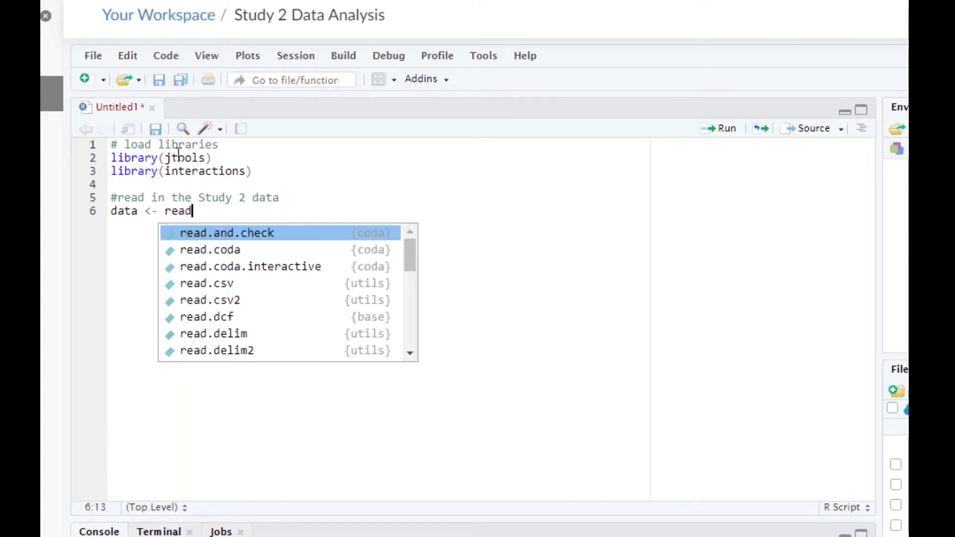
{"action": "type", "text": ".csv"}
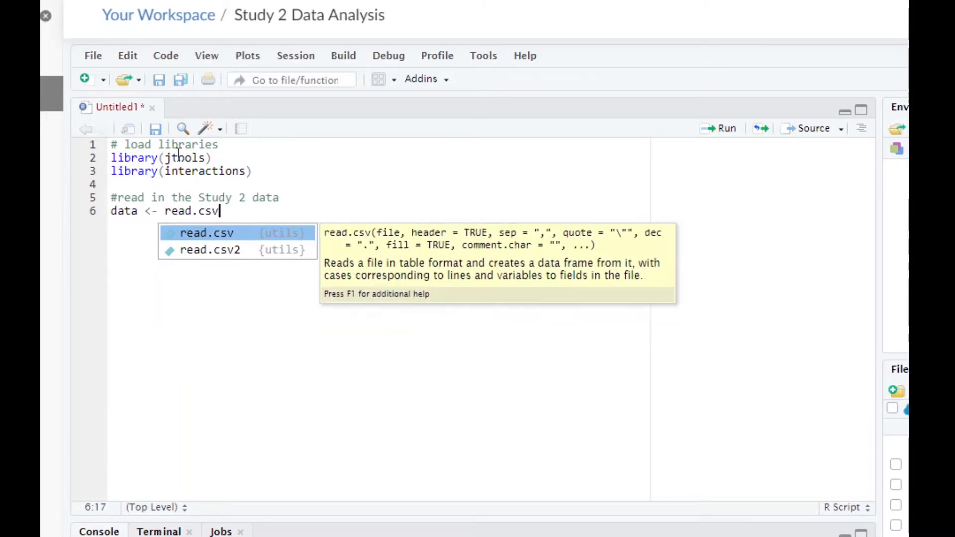
{"action": "type", "text": "("}
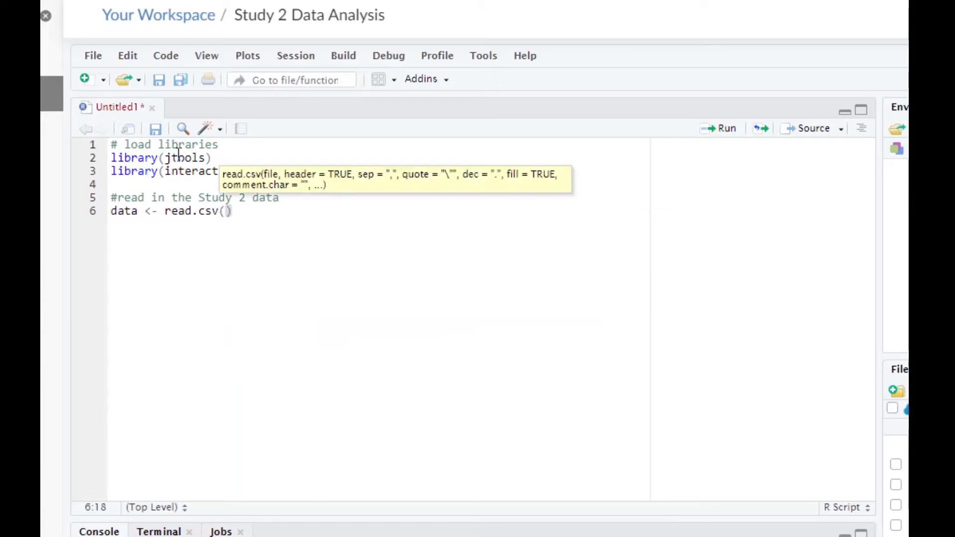
{"action": "type", "text": "\""}
{"action": "type", "text": "02_study2_"}
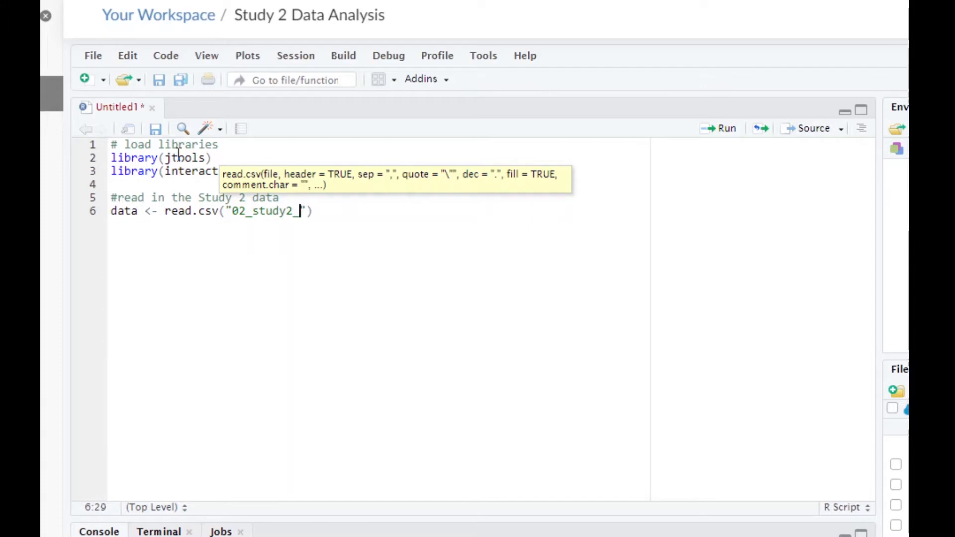
{"action": "type", "text": "data_"}
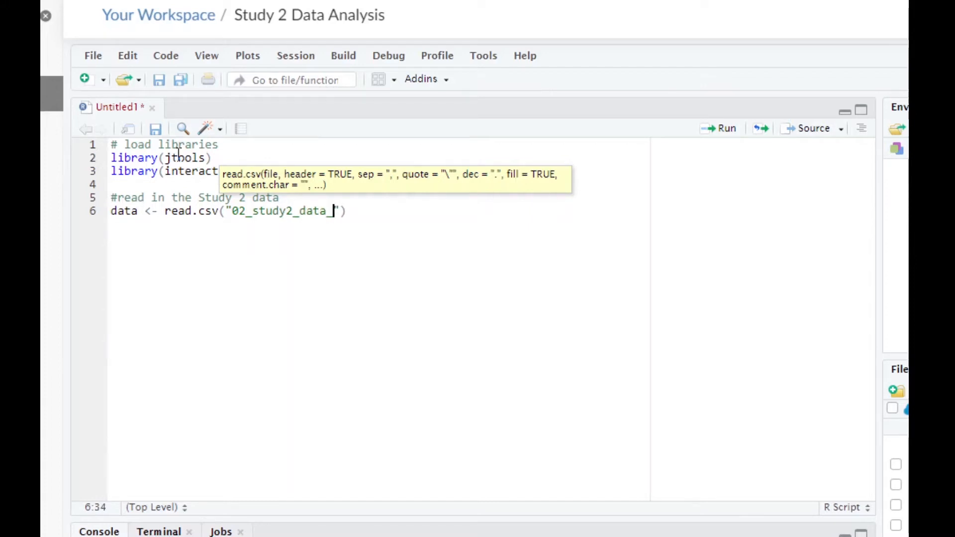
{"action": "type", "text": "for"}
{"action": "key", "text": "BackSpace"}
{"action": "key", "text": "BackSpace"}
{"action": "key", "text": "BackSpace"}
{"action": "key", "text": "BackSpace"}
{"action": "key", "text": "BackSpace"}
{"action": "key", "text": "BackSpace"}
{"action": "key", "text": "BackSpace"}
{"action": "key", "text": "BackSpace"}
{"action": "key", "text": "BackSpace"}
{"action": "key", "text": "BackSpace"}
{"action": "key", "text": "BackSpace"}
{"action": "key", "text": "BackSpace"}
{"action": "key", "text": "BackSpace"}
{"action": "key", "text": "BackSpace"}
{"action": "key", "text": "BackSpace"}
{"action": "key", "text": "BackSpace"}
{"action": "key", "text": "BackSpace"}
{"action": "key", "text": "BackSpace"}
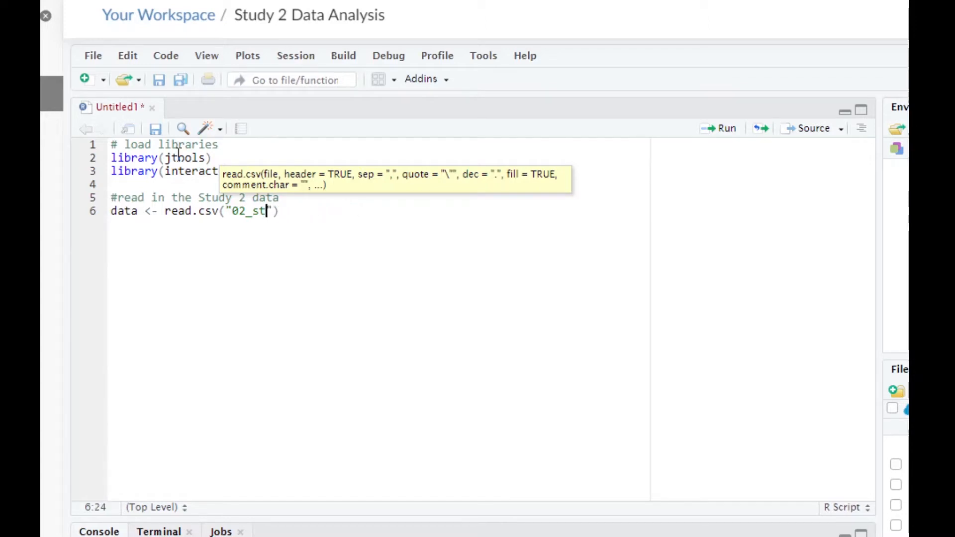
- Complete the read.csv call with the file name "study2_data_for_analysis.csv" and start a new line
{"action": "type", "text": "study2"}
{"action": "type", "text": "_data_for"}
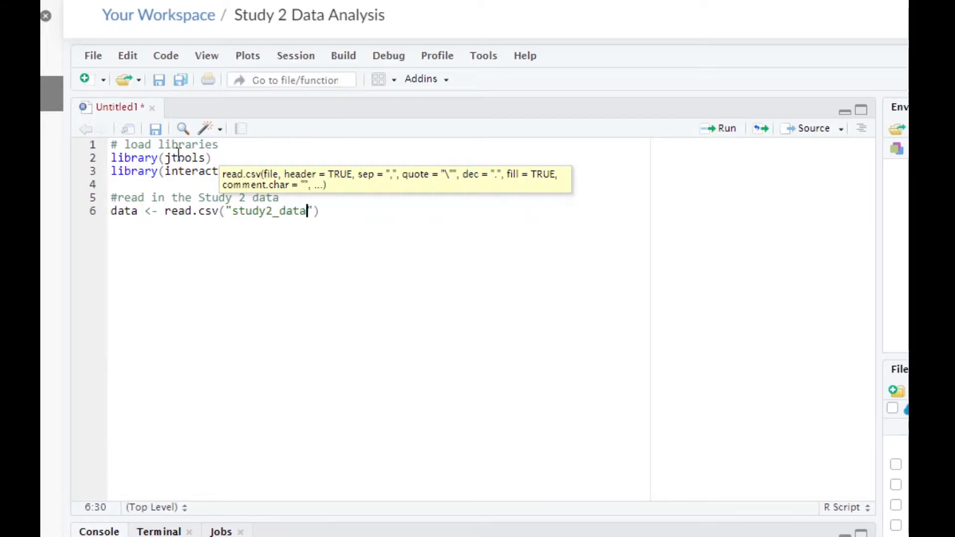
{"action": "type", "text": "_anlay"}
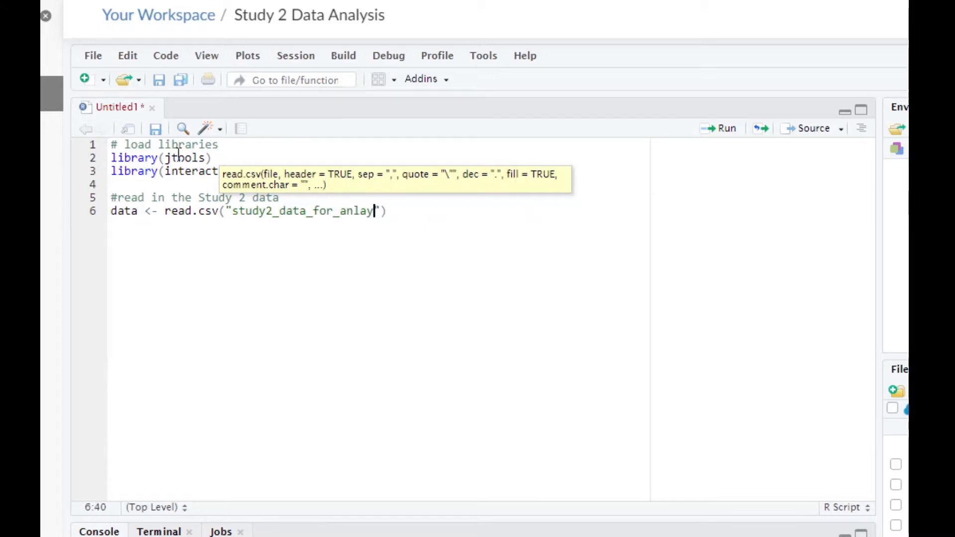
{"action": "key", "text": "BackSpace"}
{"action": "key", "text": "BackSpace"}
{"action": "key", "text": "BackSpace"}
{"action": "type", "text": "alysis.c"}
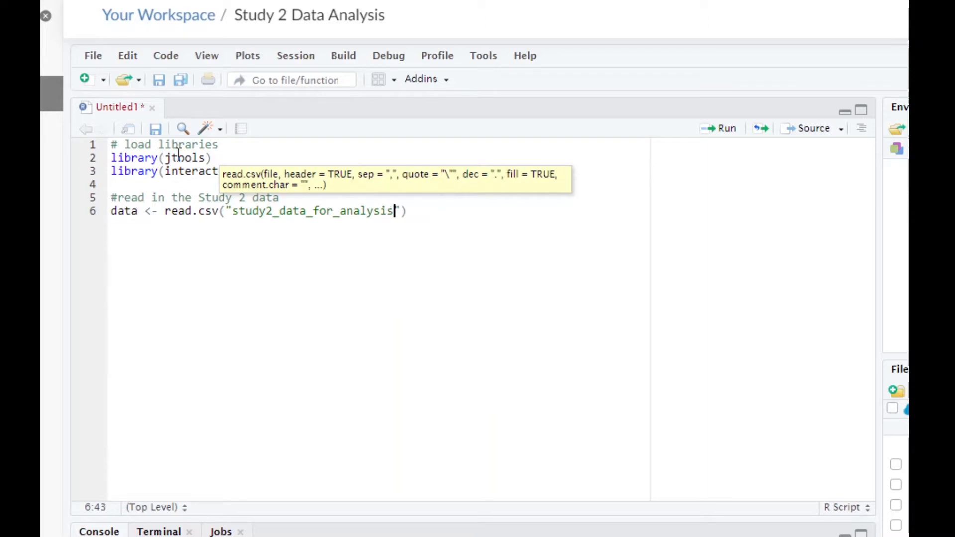
{"action": "type", "text": "sv\")"}
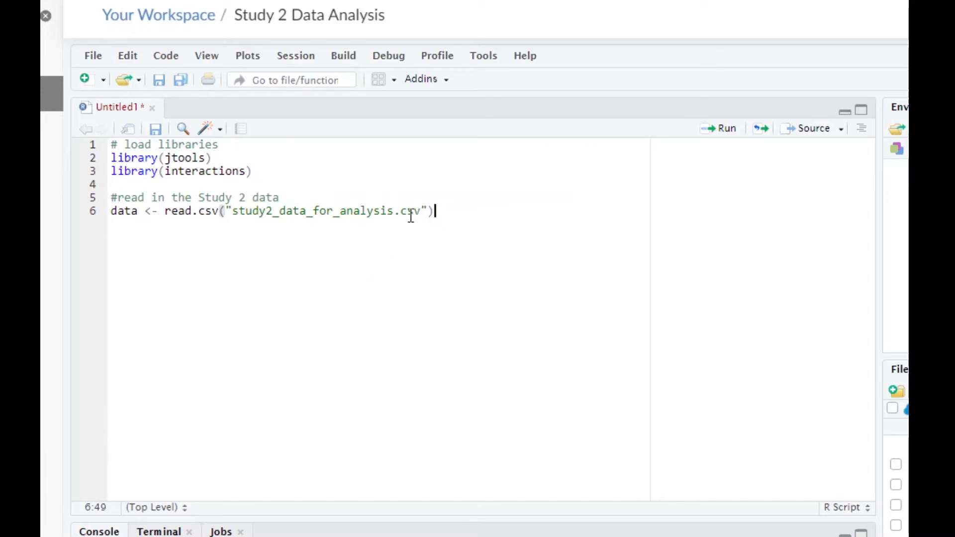
{"action": "key", "text": "Return"}
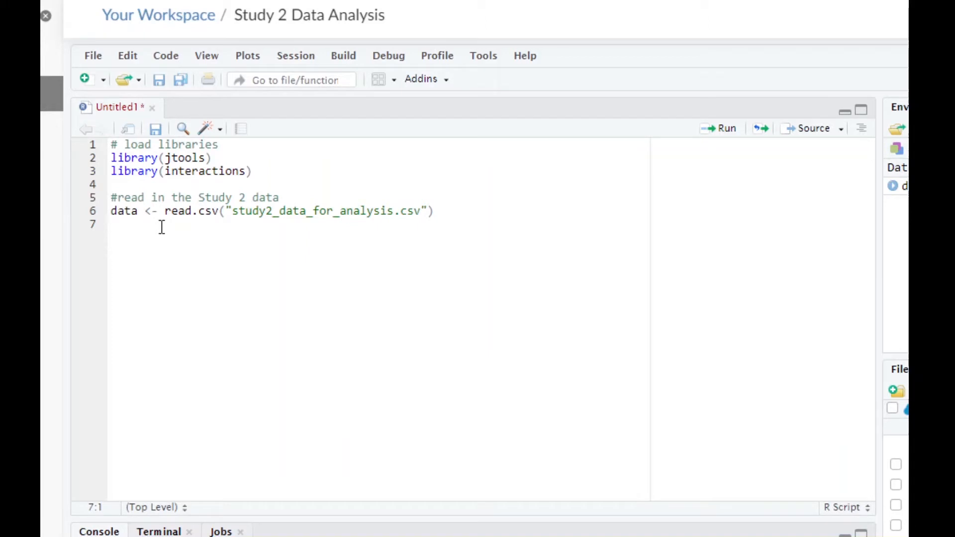
- Add the comment "# remove participants from the control condition" after a blank line below the read.csv call
{"action": "key", "text": "Return"}
{"action": "type", "text": "# remove participant"}
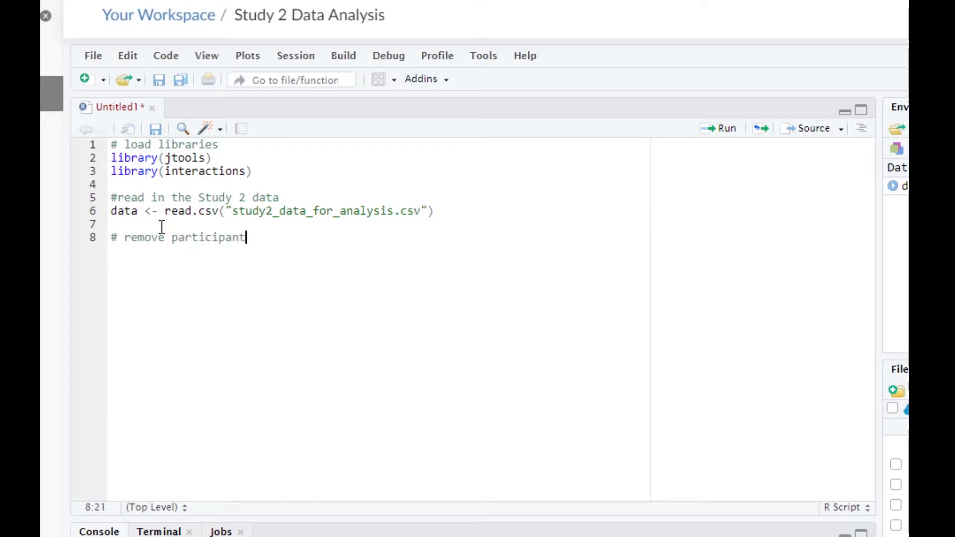
{"action": "type", "text": "s from the con"}
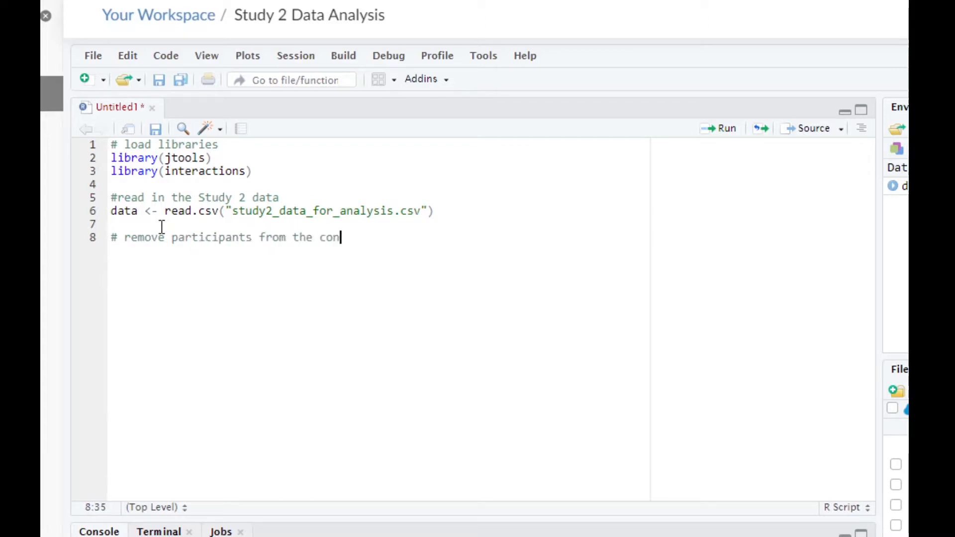
{"action": "type", "text": "trol condition"}
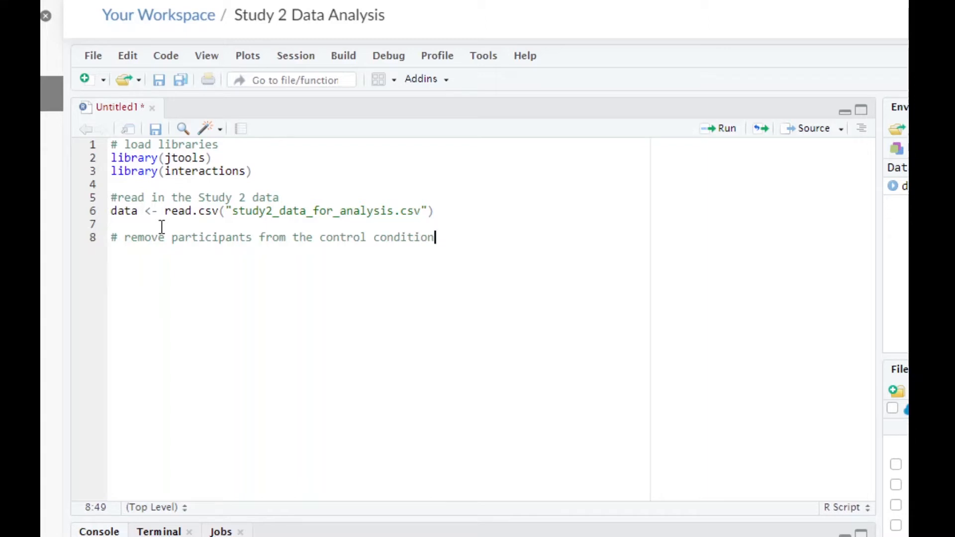
{"action": "key", "text": "Return"}
- Write data <- subset(data, condition_label != "control") on line 9 and run that line
{"action": "type", "text": "data <"}
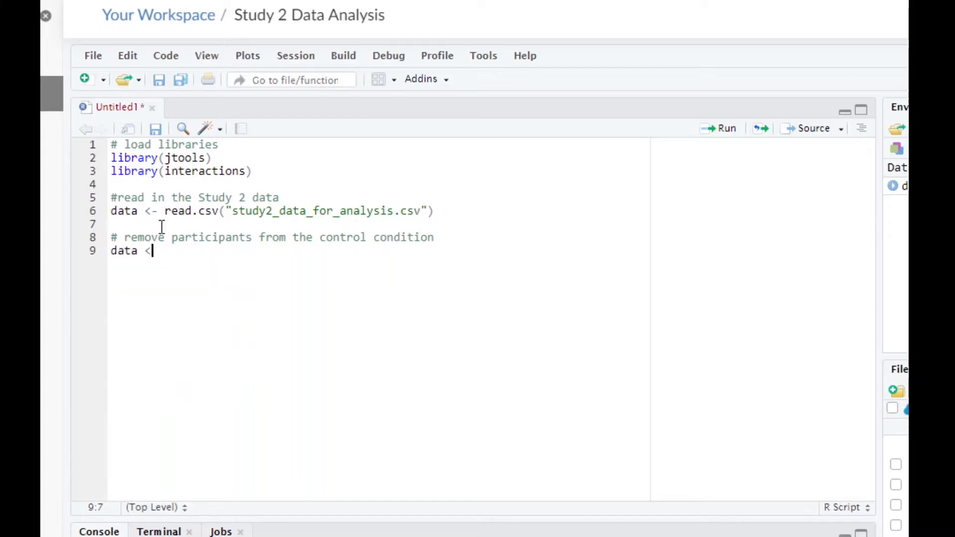
{"action": "type", "text": "- subset"}
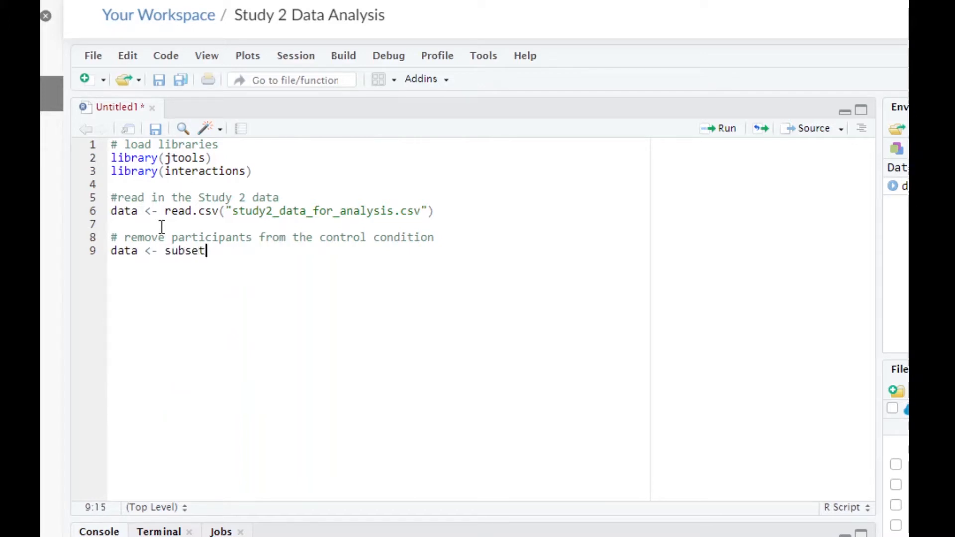
{"action": "type", "text": "("}
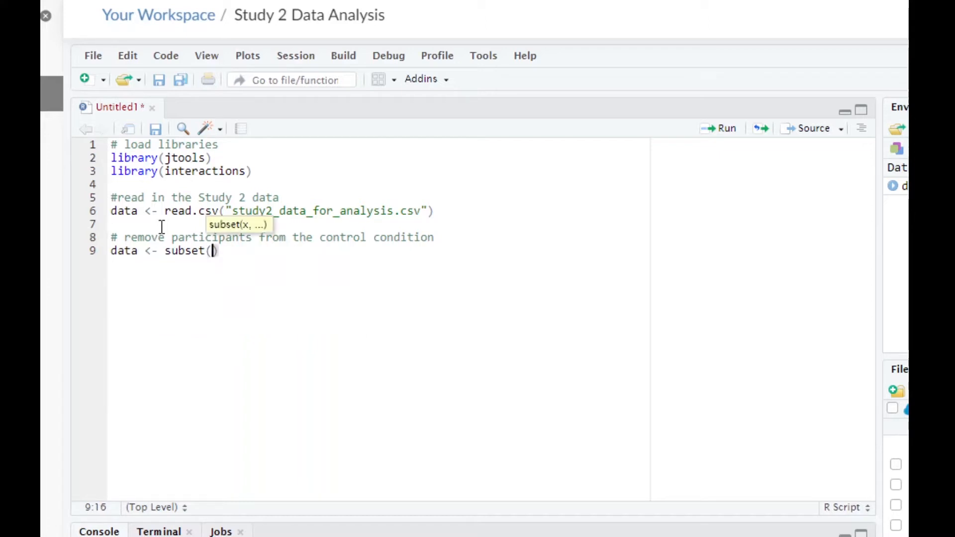
{"action": "type", "text": "data"}
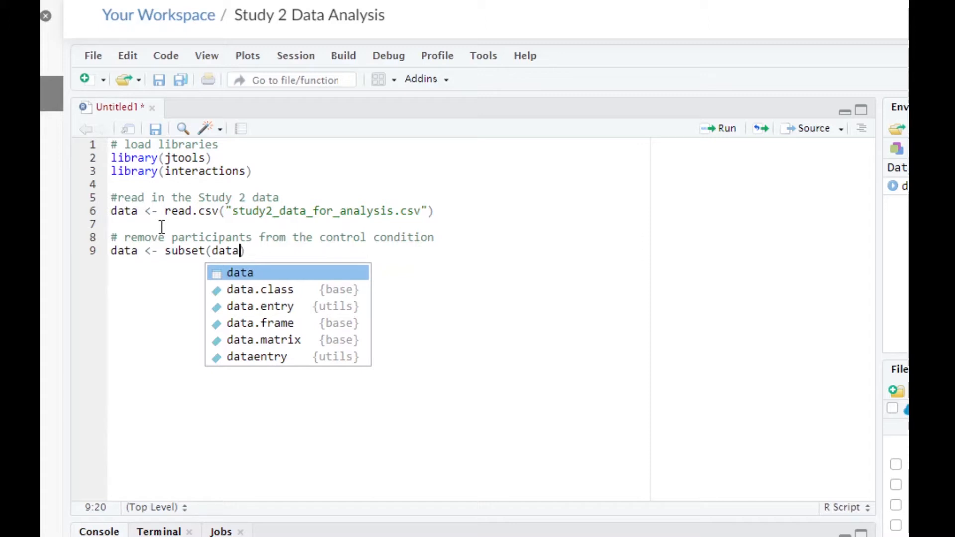
{"action": "type", "text": ", condition"}
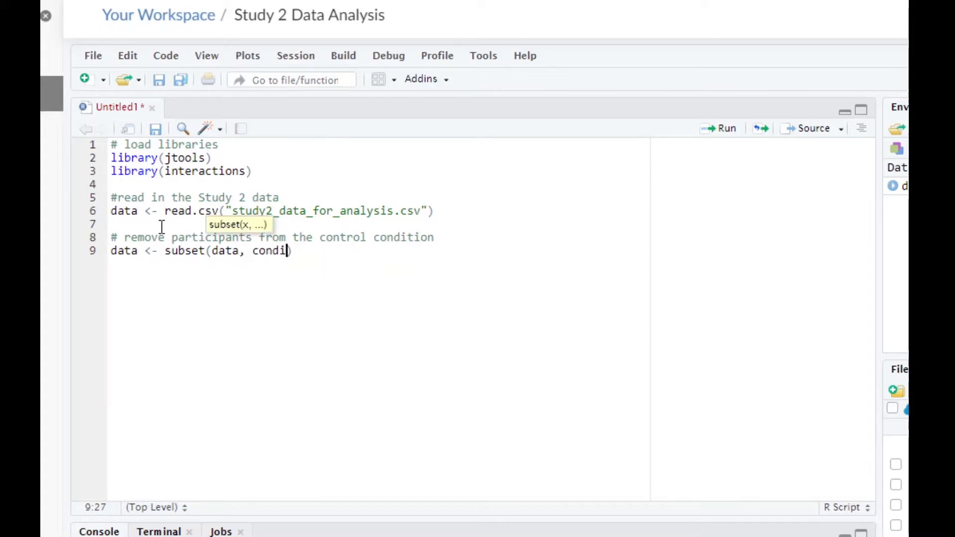
{"action": "type", "text": "_label"}
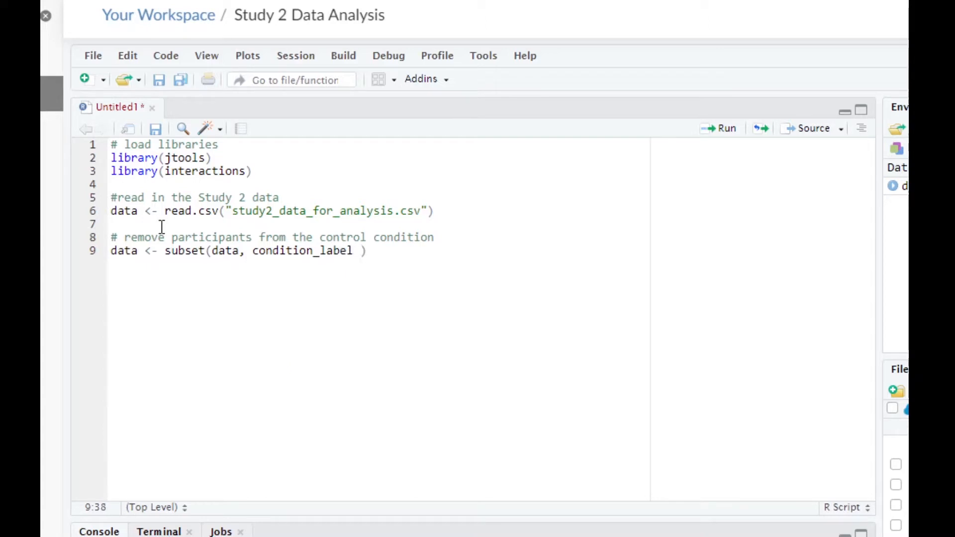
{"action": "type", "text": " !"}
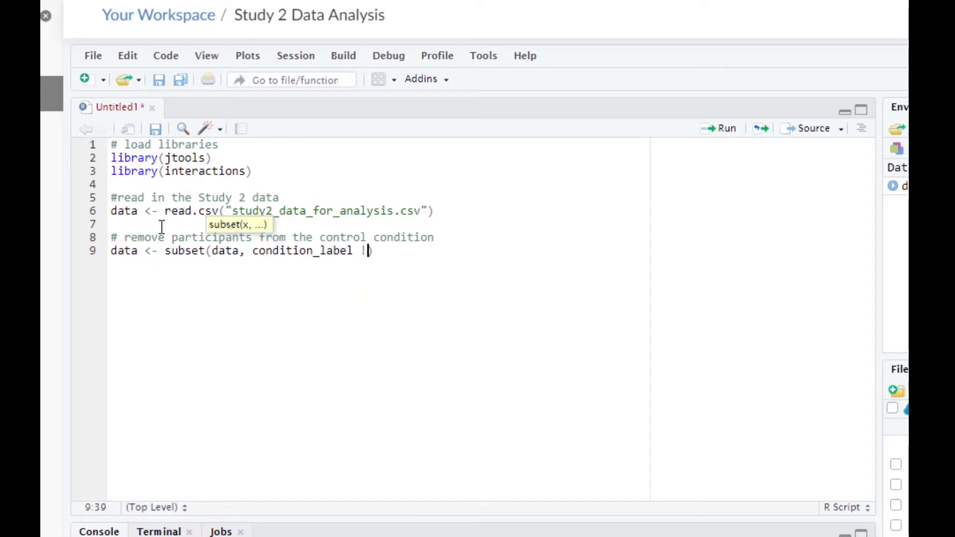
{"action": "type", "text": "= \"control"}
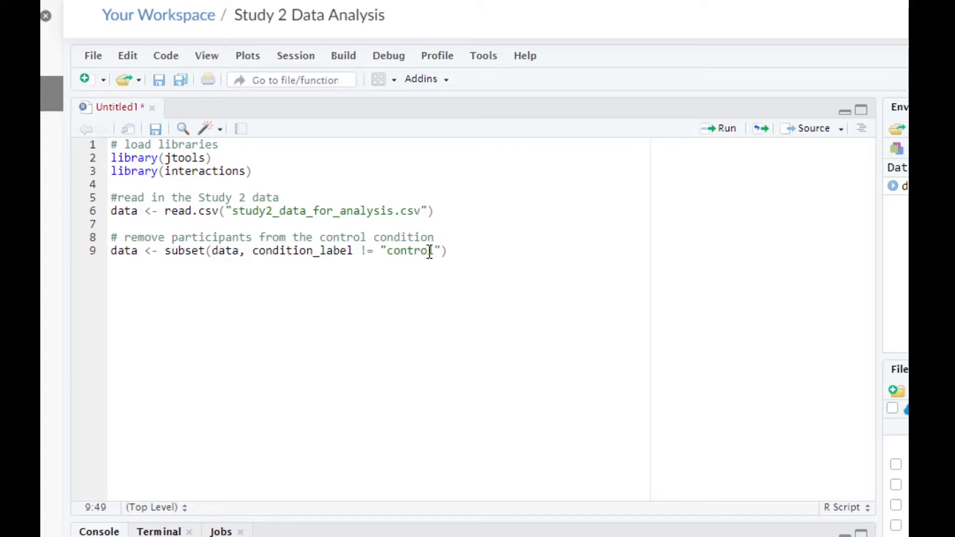
{"action": "key", "text": "ctrl+Return"}
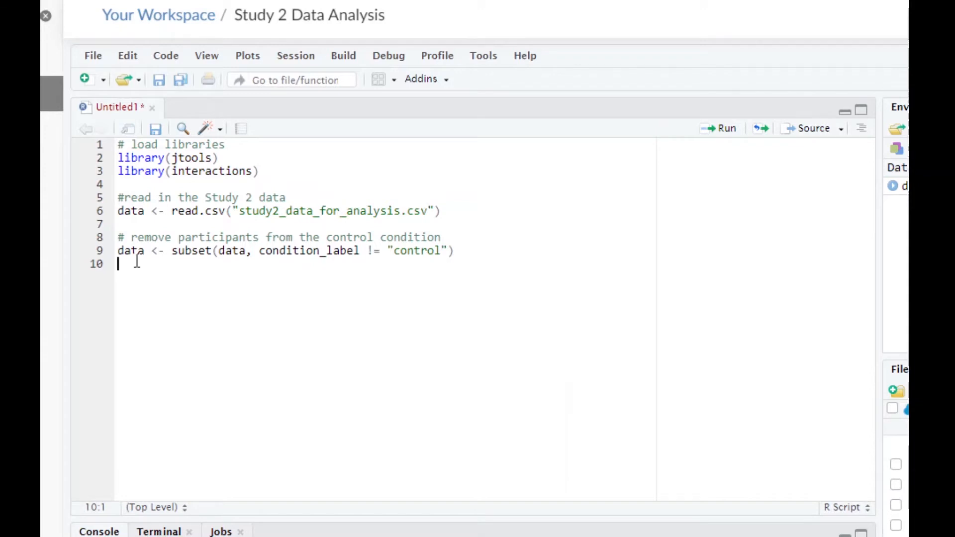
- Add the comment "# run multiple regression" on line 11, after a blank line below the subset call
{"action": "key", "text": "Return"}
{"action": "type", "text": "# run multiple regr"}
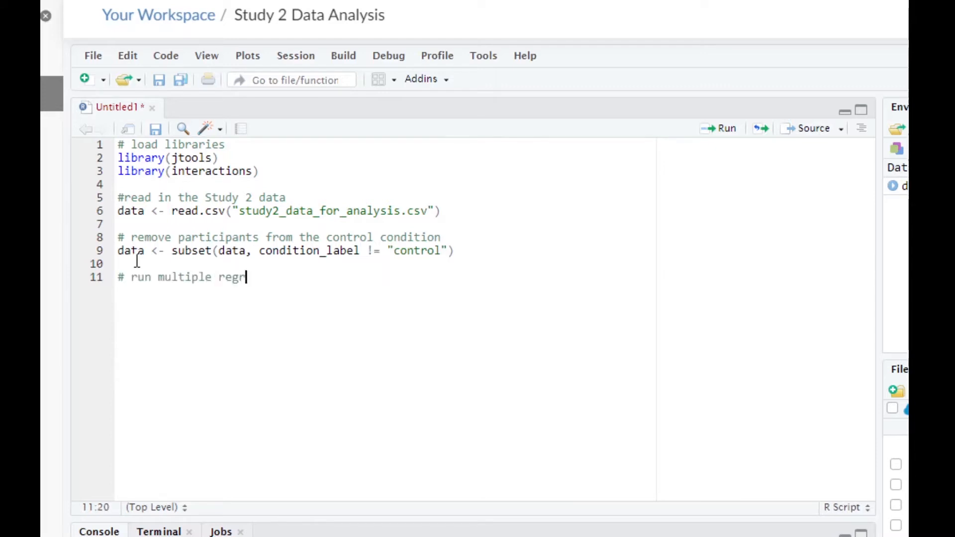
{"action": "type", "text": "ession"}
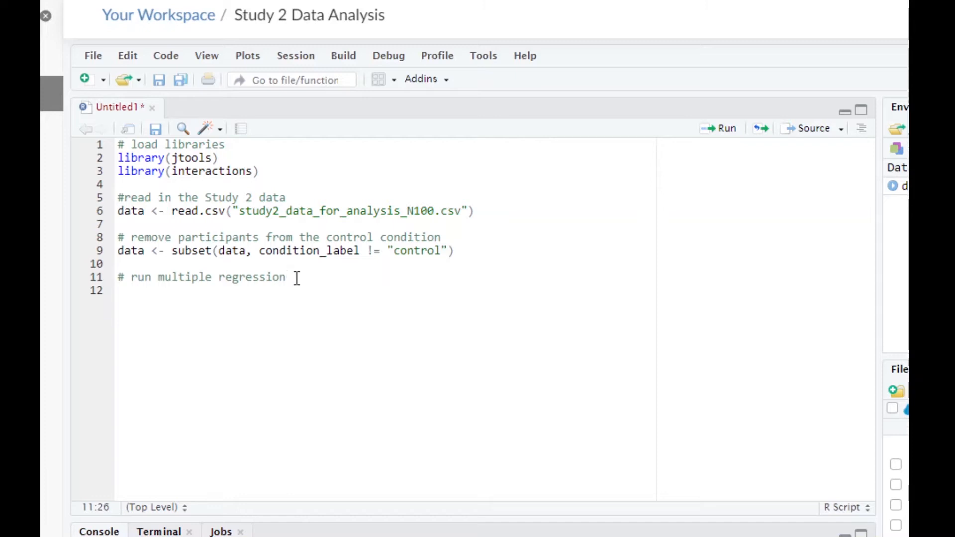
- Add the comment "# set default for the summ() function to 3 digits beyond the decimal" on line 13, after a blank line
{"action": "key", "text": "Return"}
{"action": "key", "text": "Return"}
{"action": "type", "text": "# set defa"}
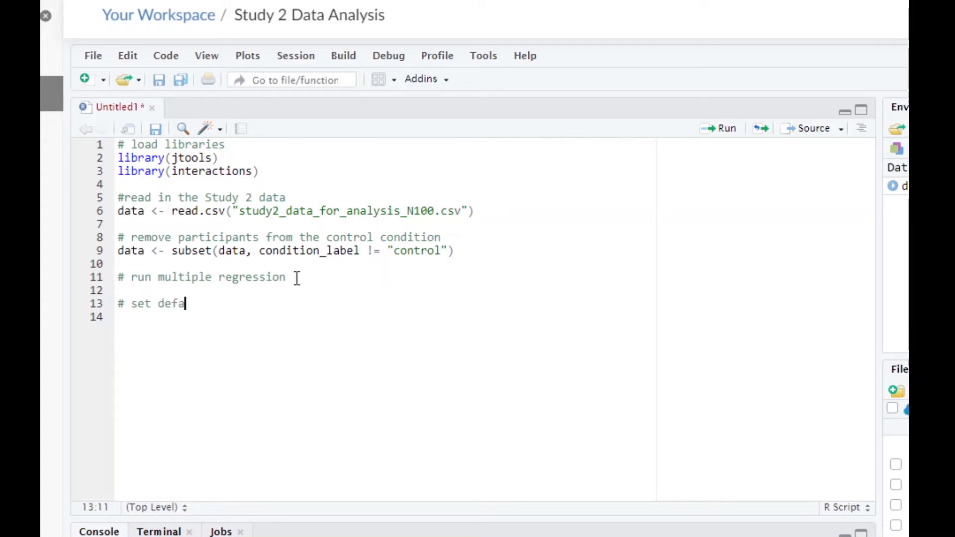
{"action": "type", "text": "ult for the summ"}
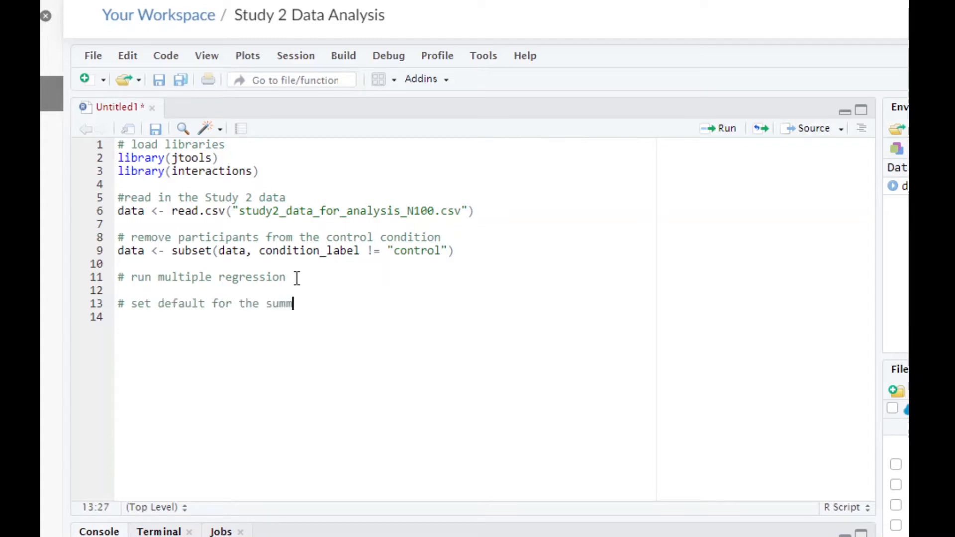
{"action": "type", "text": "() function to 3 dit"}
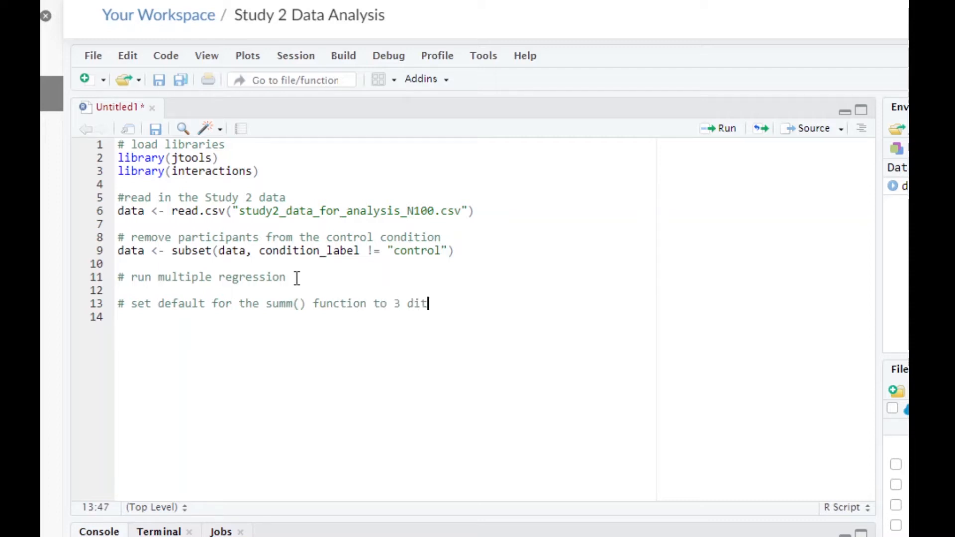
{"action": "type", "text": "is"}
{"action": "key", "text": "BackSpace"}
{"action": "key", "text": "BackSpace"}
{"action": "key", "text": "BackSpace"}
{"action": "type", "text": "gits beyond the decim"}
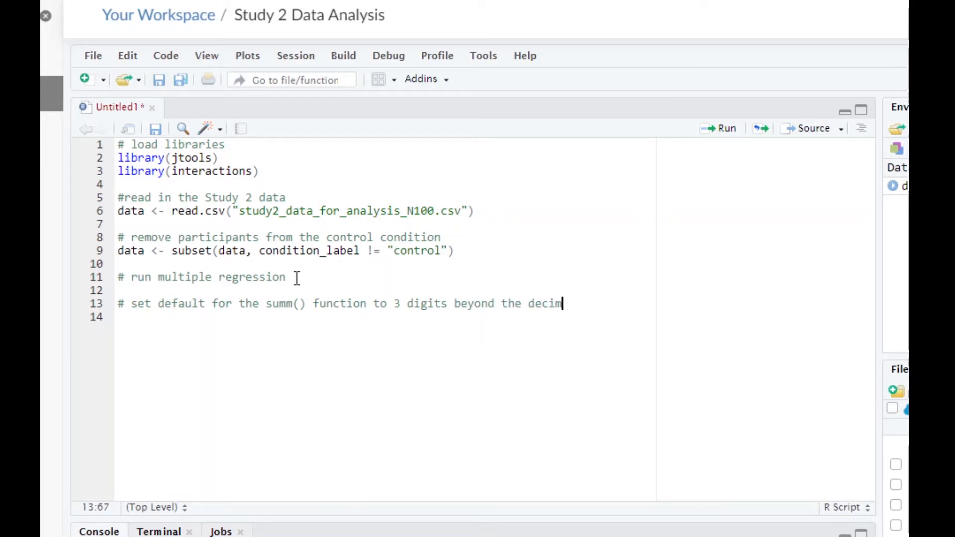
{"action": "type", "text": "al"}
- Write set_summ_defaults(digits=3) on line 14, directly below the comment
{"action": "key", "text": "Return"}
{"action": "type", "text": "set_summ"}
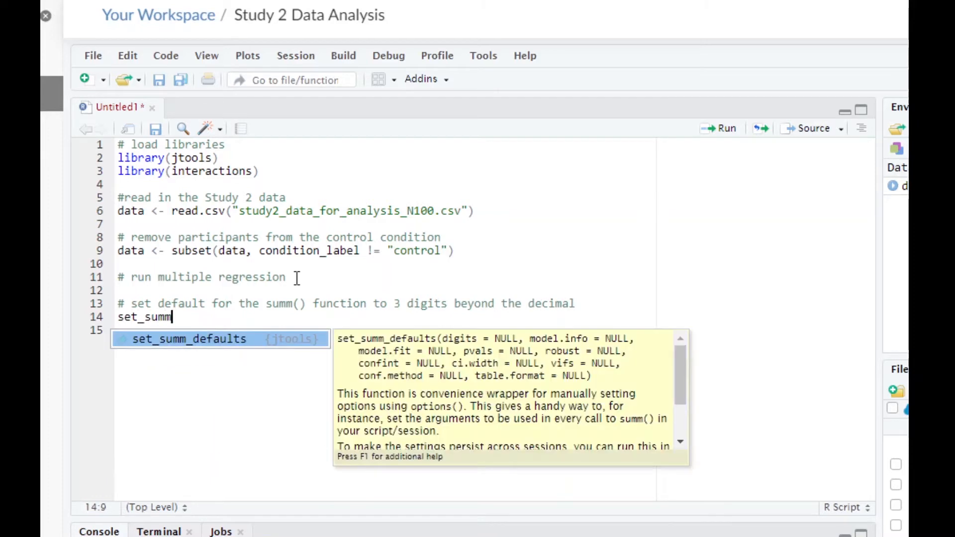
{"action": "key", "text": "Tab"}
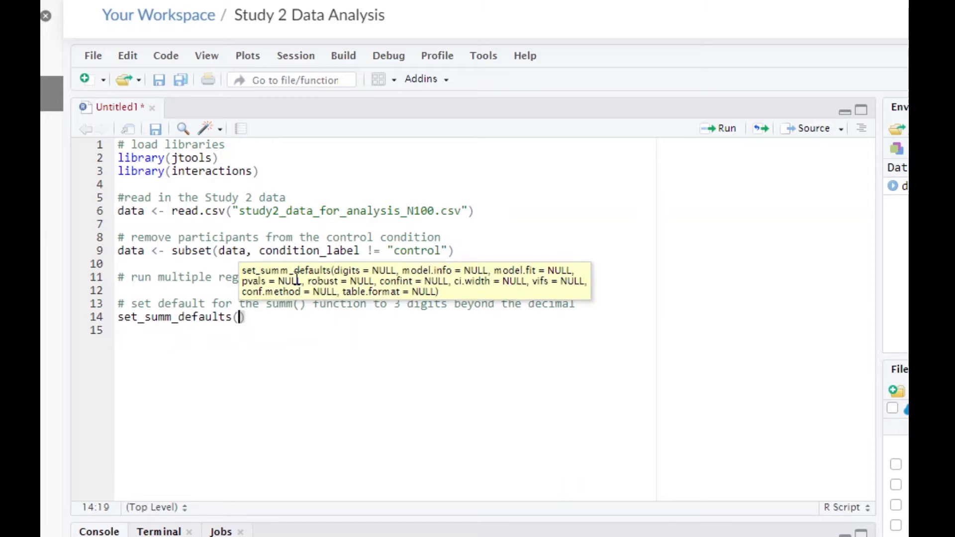
{"action": "type", "text": "digits"}
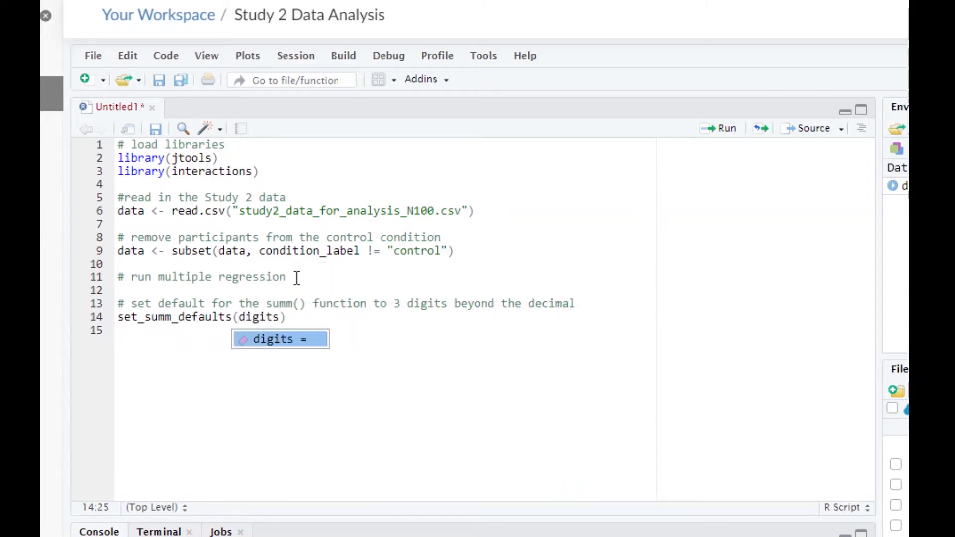
{"action": "type", "text": "=3"}
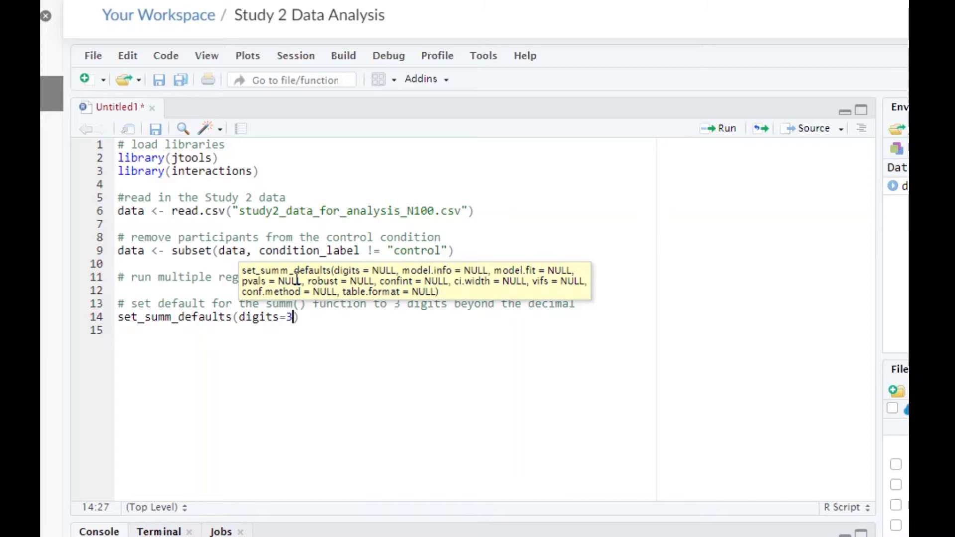
{"action": "key", "text": "Down"}
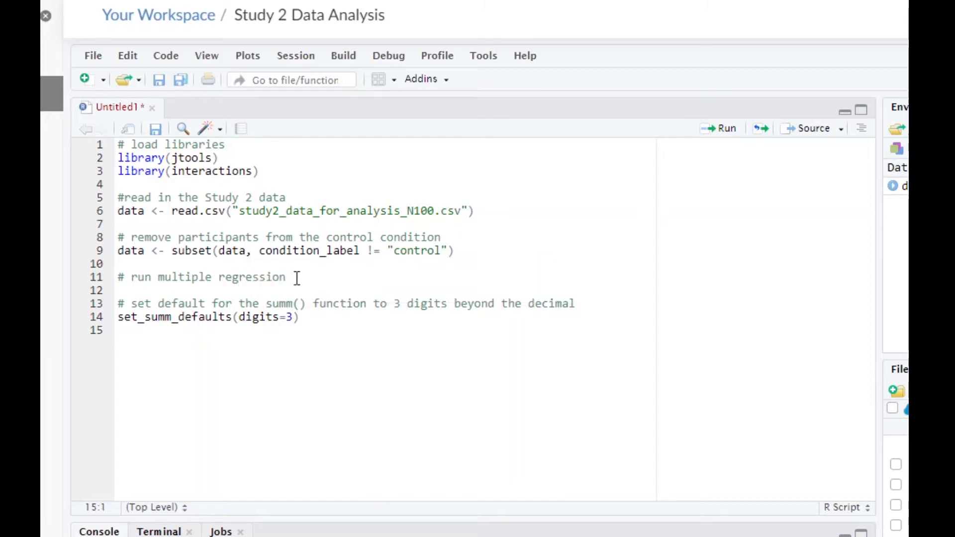
- Add the comment "# binary code norm condition" on line 16, after a blank line
{"action": "key", "text": "Return"}
{"action": "type", "text": "# binary code norm conditi"}
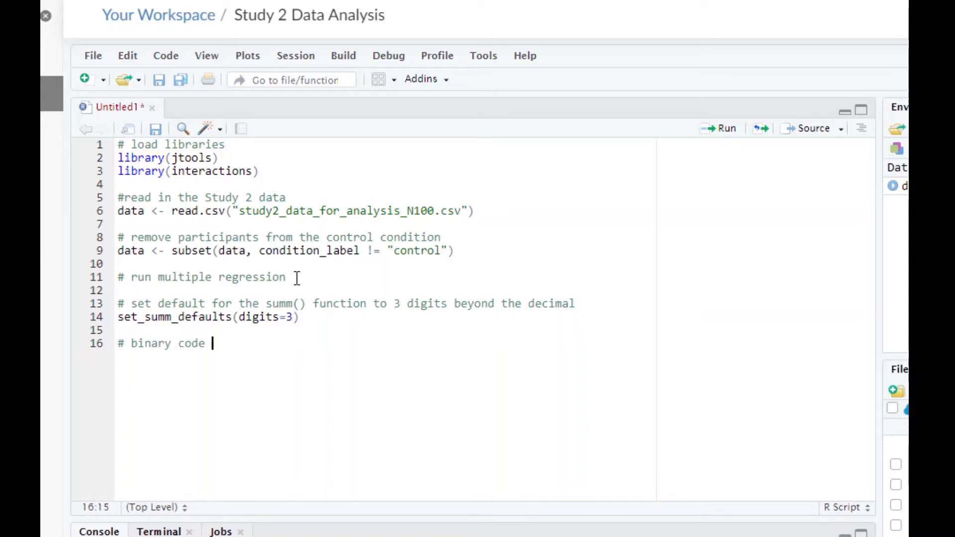
{"action": "type", "text": "on"}
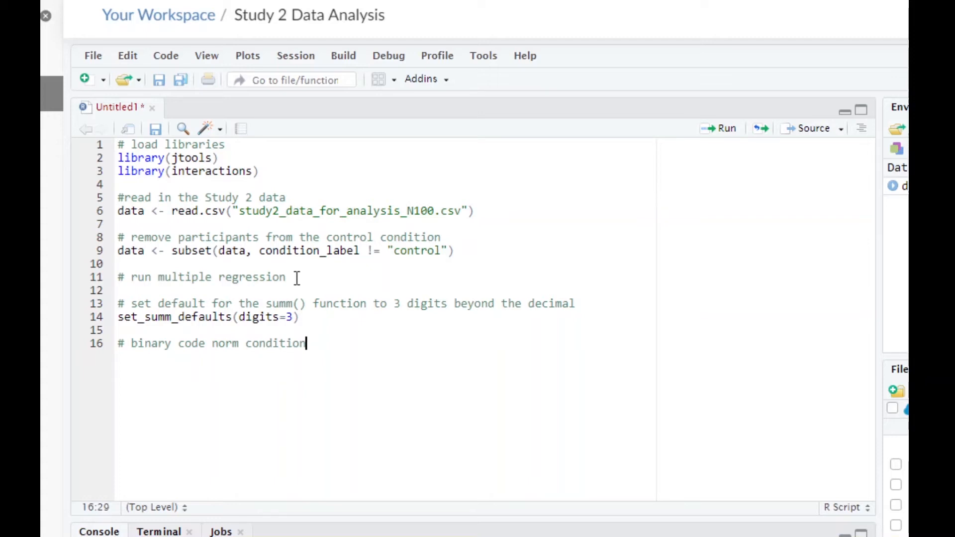
- Write data$dynamic[ data$condition_label == "dynamic"] <- 1 on line 17 to code the dynamic condition
{"action": "key", "text": "Return"}
{"action": "type", "text": "data"}
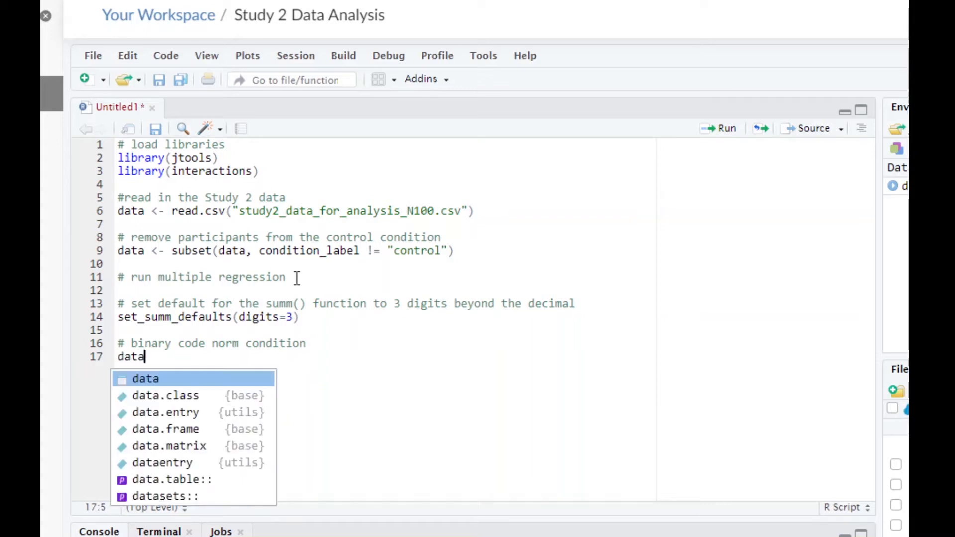
{"action": "type", "text": "$dynamic"}
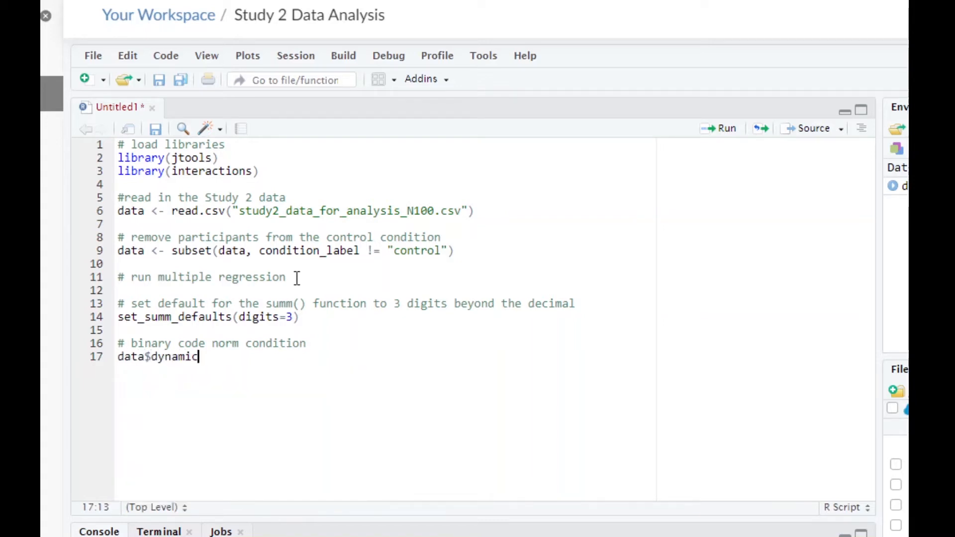
{"action": "type", "text": "["}
{"action": "type", "text": " data#"}
{"action": "type", "text": "condi"}
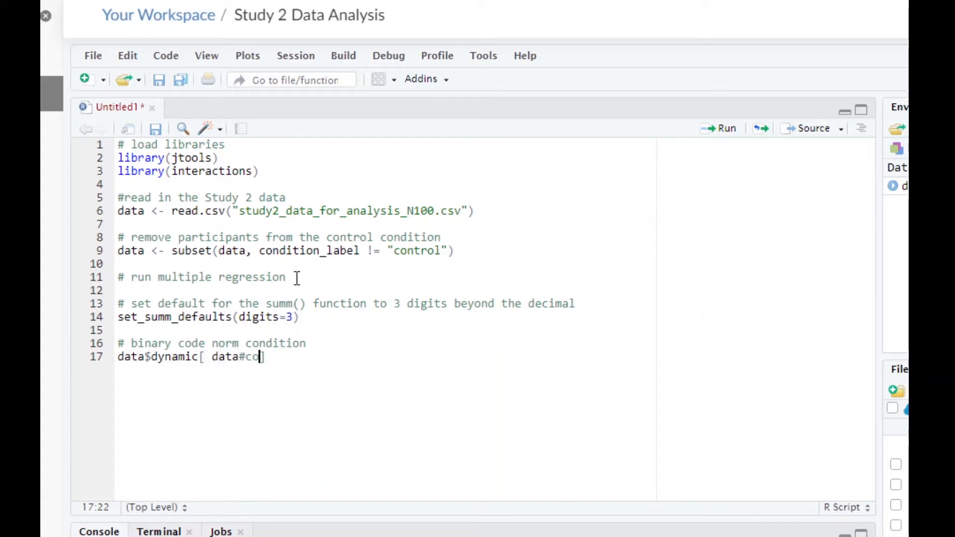
{"action": "key", "text": "BackSpace"}
{"action": "key", "text": "BackSpace"}
{"action": "key", "text": "BackSpace"}
{"action": "key", "text": "BackSpace"}
{"action": "key", "text": "BackSpace"}
{"action": "key", "text": "BackSpace"}
{"action": "type", "text": "$condition"}
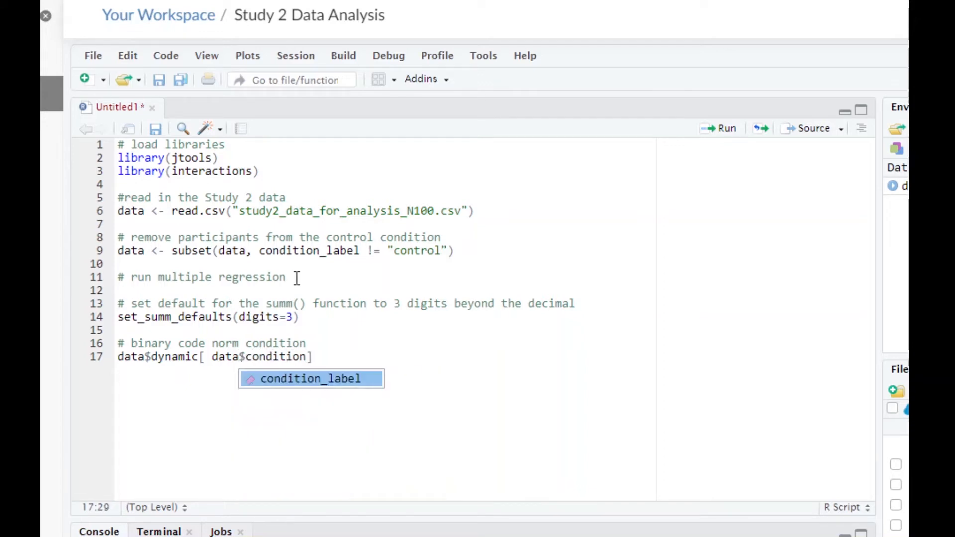
{"action": "type", "text": "_label"}
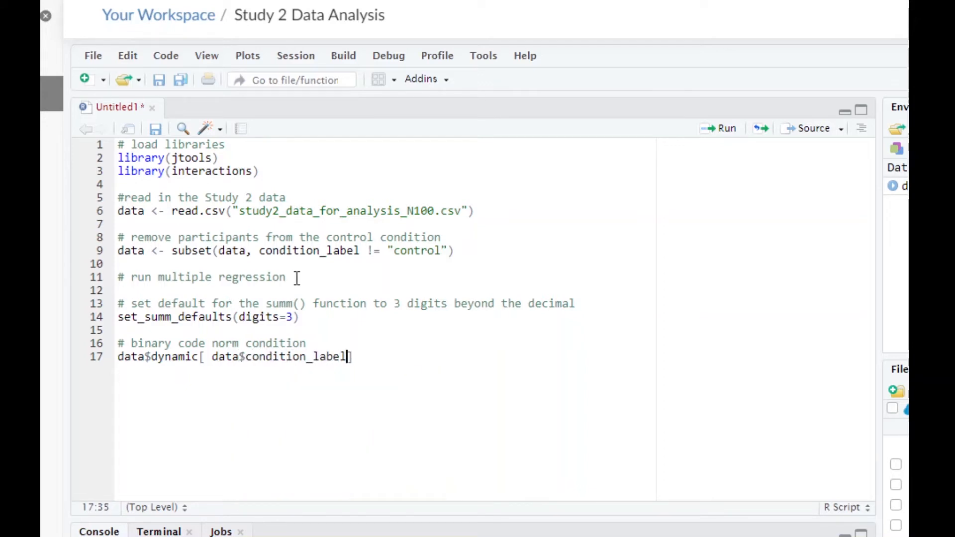
{"action": "type", "text": " == \"dynamic"}
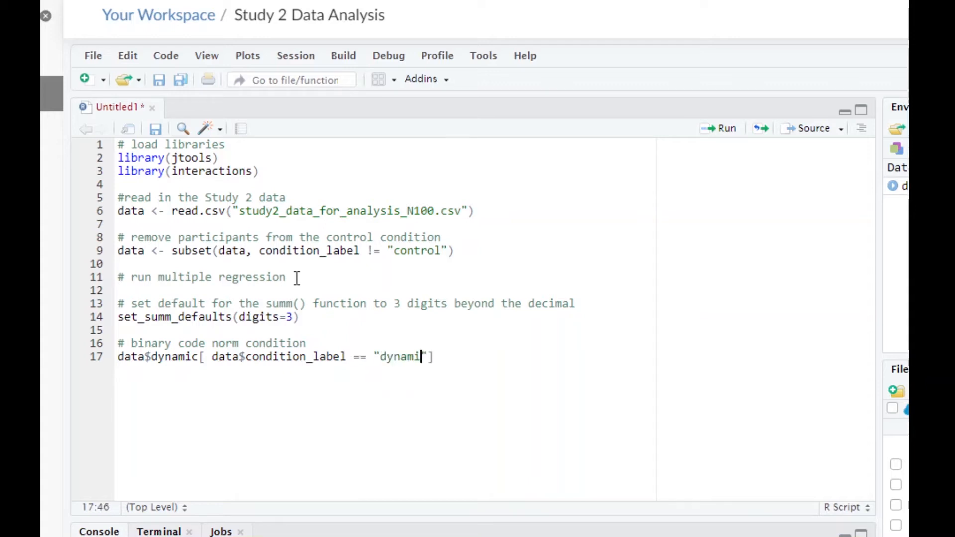
{"action": "type", "text": "\"] <- 1"}
- Duplicate the line 17 recoding statement onto line 18, changing the condition label to "static" and the assigned value to 0
{"action": "left_click_drag", "start_coordinate": [119, 358], "coordinate": [117, 367]}
{"action": "key", "text": "ctrl+c"}
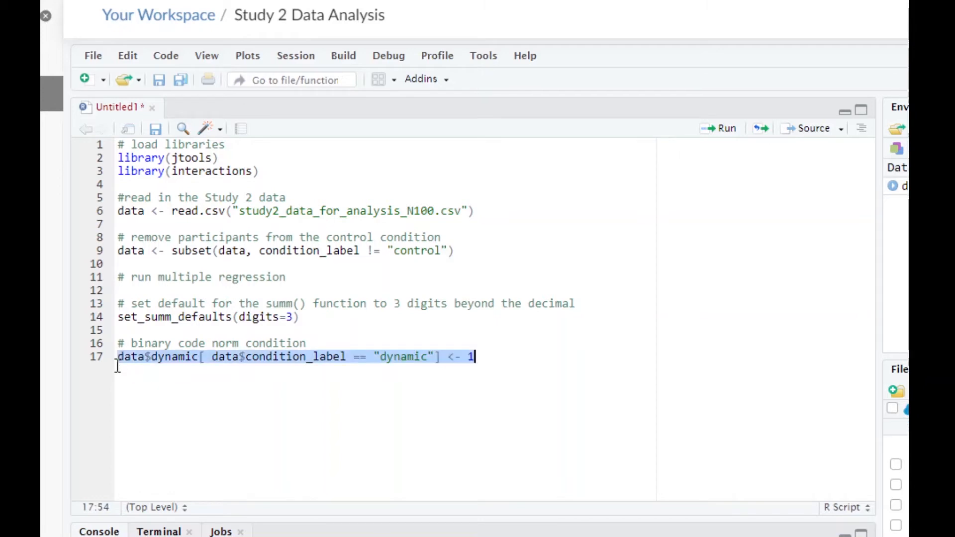
{"action": "left_click", "coordinate": [165, 371]}
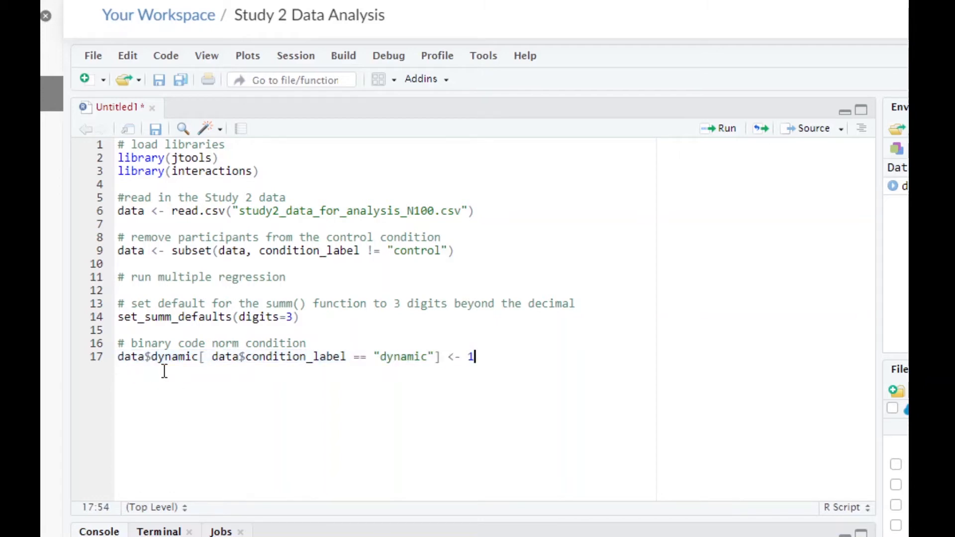
{"action": "key", "text": "Return"}
{"action": "key", "text": "ctrl+v"}
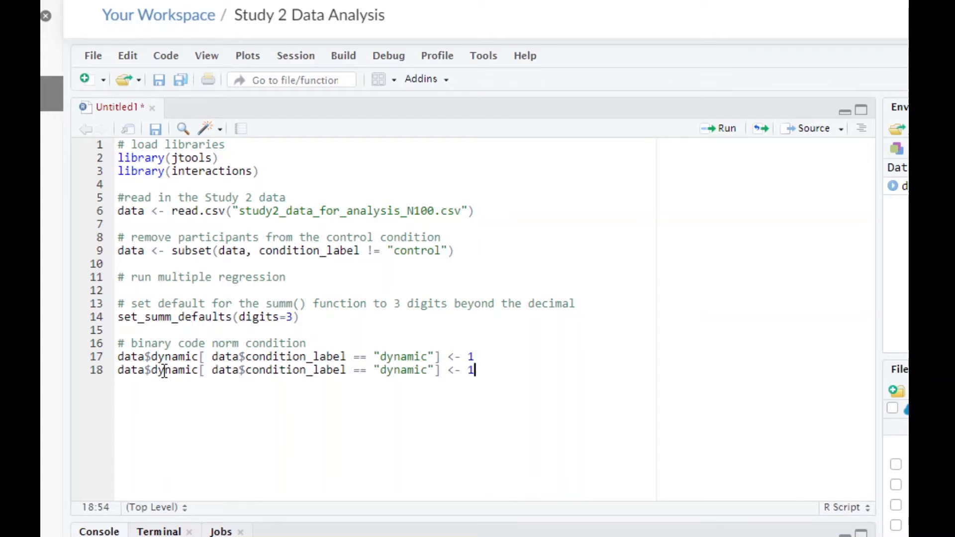
{"action": "left_click", "coordinate": [402, 371]}
{"action": "double_click", "coordinate": [403, 371]}
{"action": "type", "text": "s"}
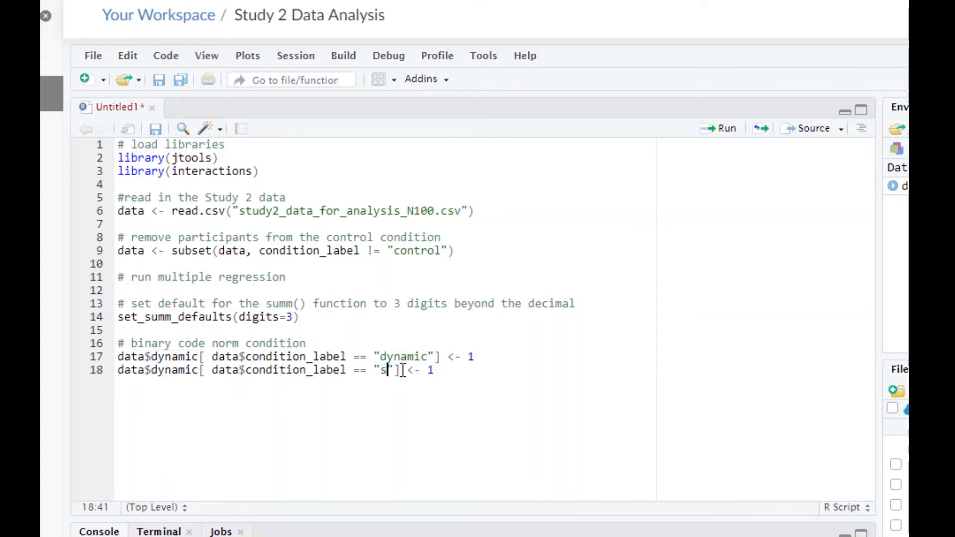
{"action": "type", "text": "tatic"}
{"action": "double_click", "coordinate": [461, 371]}
{"action": "type", "text": "0"}
- Run the set_summ_defaults call and the two norm-condition recoding lines
{"action": "left_click", "coordinate": [481, 358]}
{"action": "key", "text": "Right"}
{"action": "key", "text": "ctrl+Return"}
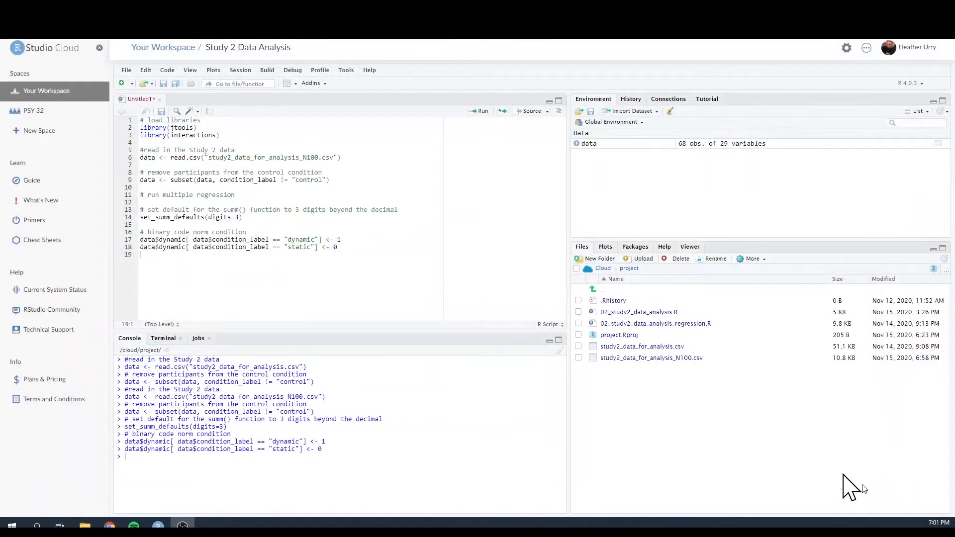
- View the data frame to check the dynamic column against condition_label, and close the data view
{"action": "left_click", "coordinate": [596, 146]}
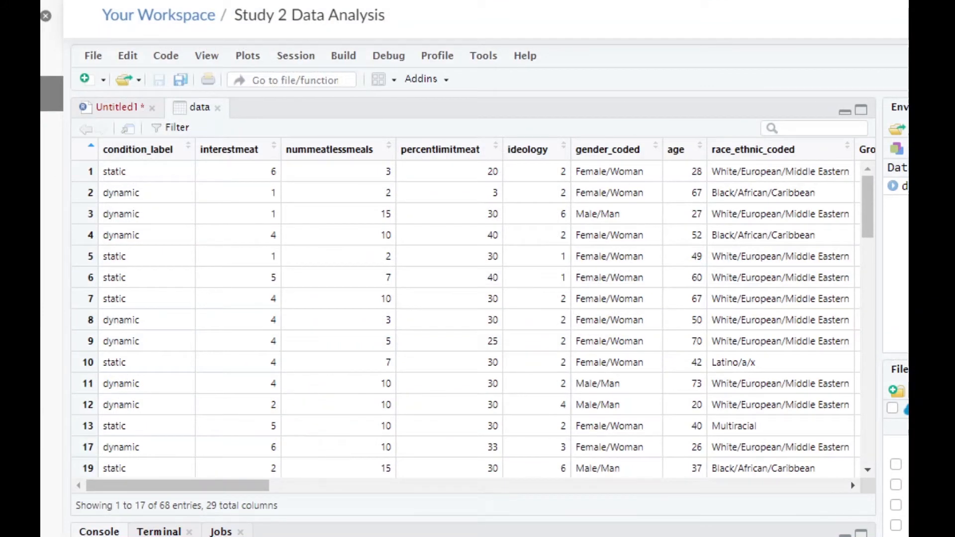
{"action": "left_click_drag", "start_coordinate": [247, 481], "coordinate": [836, 485]}
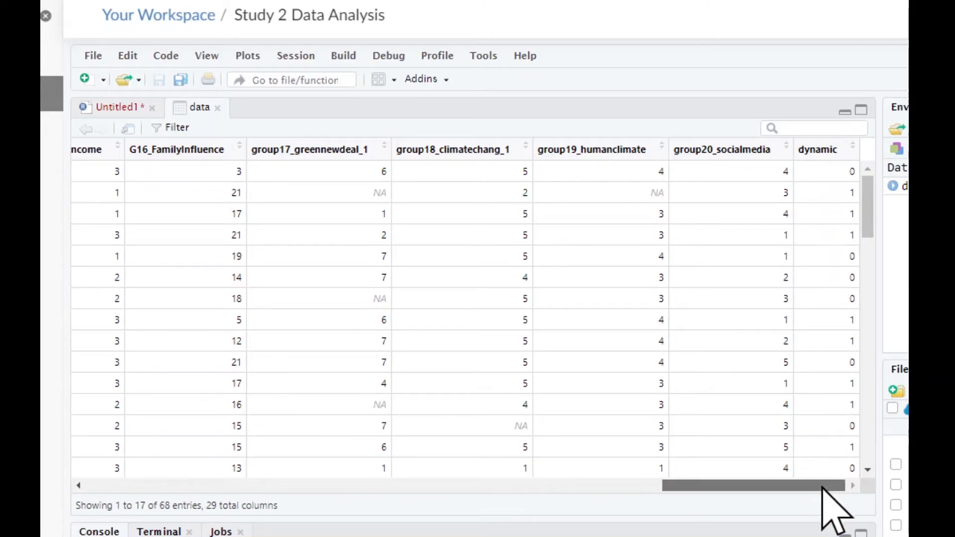
{"action": "left_click_drag", "start_coordinate": [822, 487], "coordinate": [731, 473]}
{"action": "left_click_drag", "start_coordinate": [687, 480], "coordinate": [202, 471]}
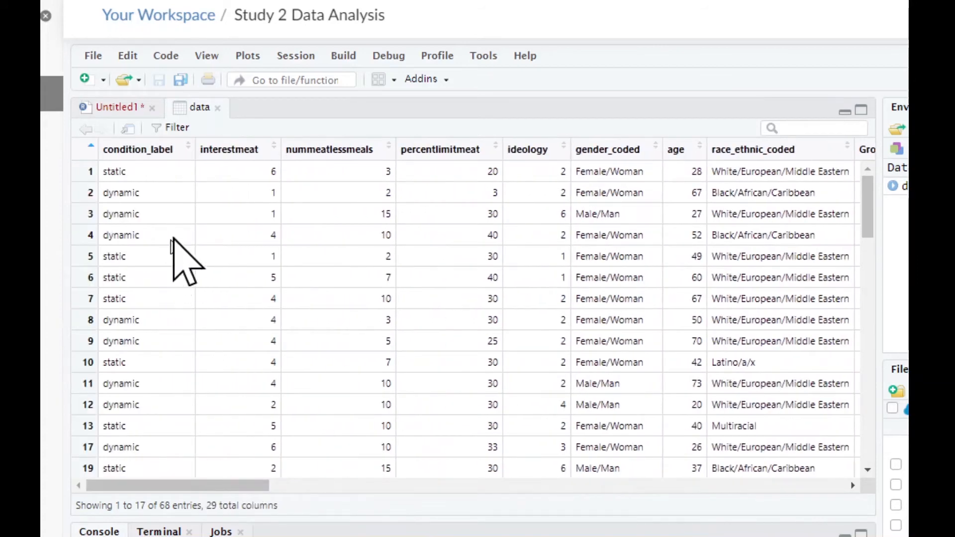
{"action": "left_click", "coordinate": [217, 108]}
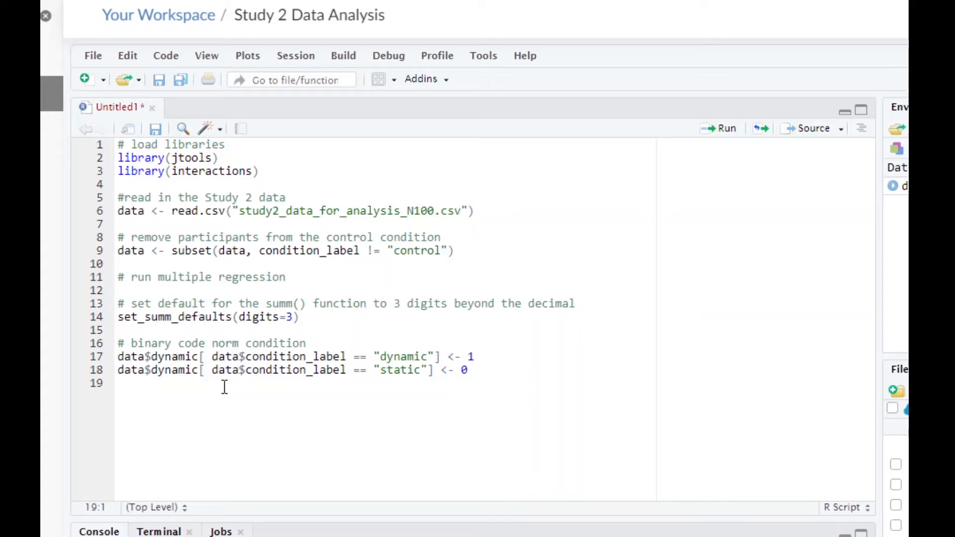
- Add the comment "# mean center political orientation" on line 20, after a blank line
{"action": "key", "text": "Return"}
{"action": "type", "text": "# mean ce"}
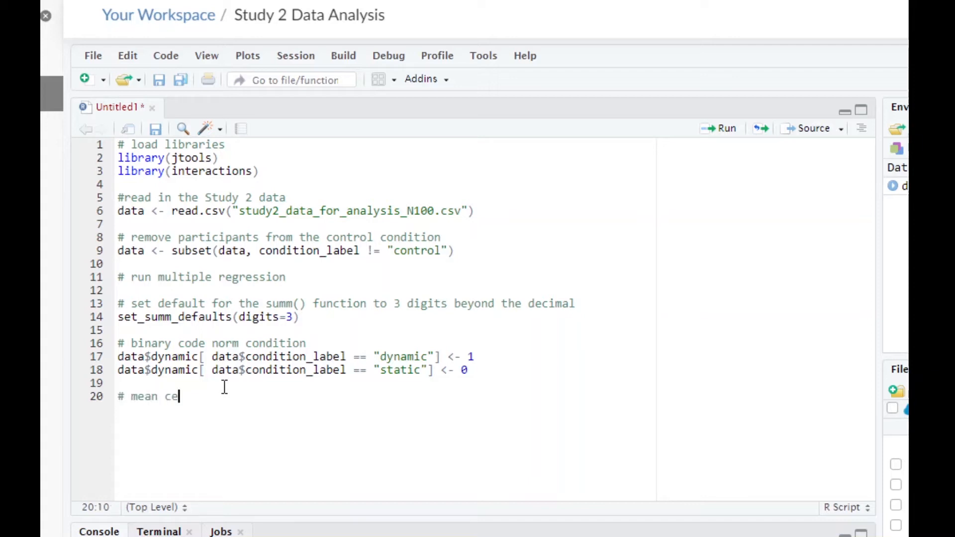
{"action": "type", "text": "nter political orientation"}
- Below the mean-centering comment, write the statement data$ideologyc <- scale(data$ideology) on line 21
{"action": "key", "text": "Return"}
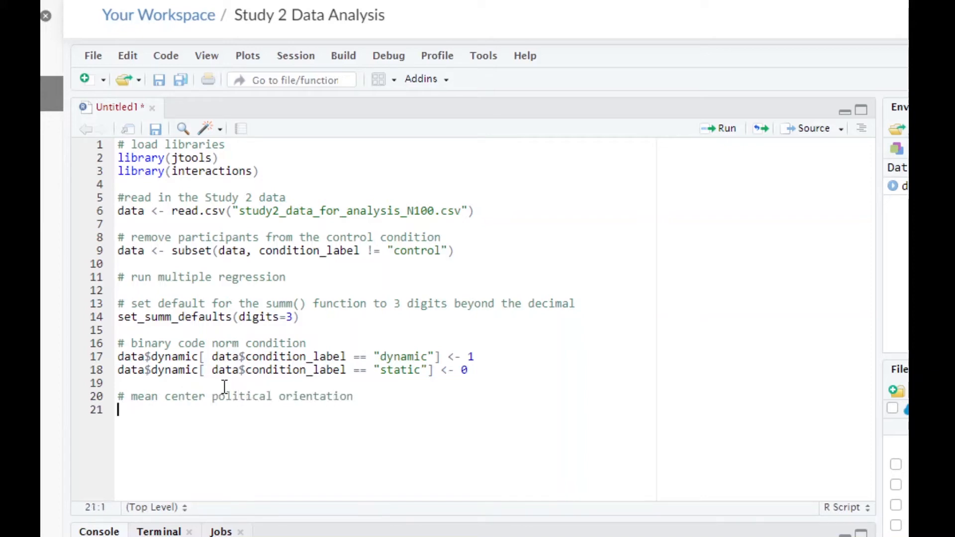
{"action": "type", "text": "data$"}
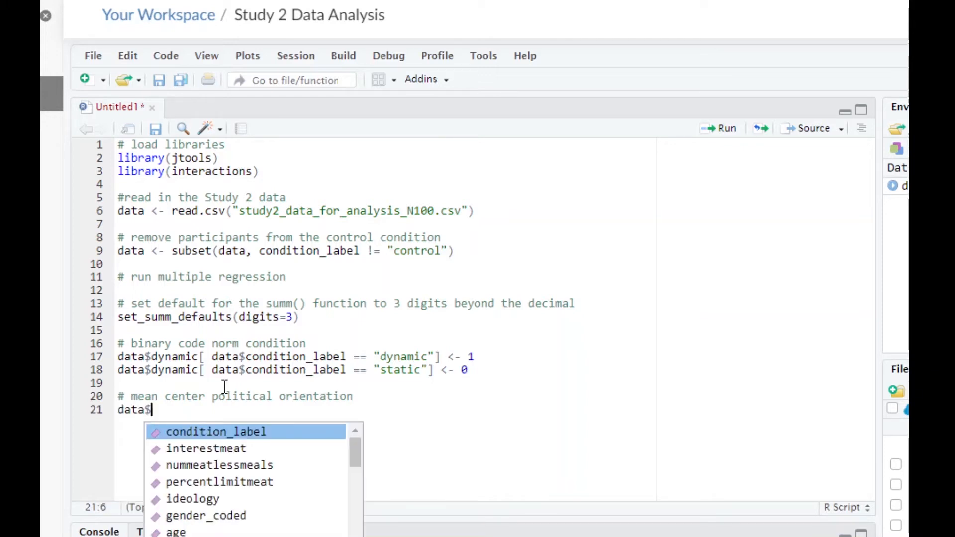
{"action": "type", "text": "i"}
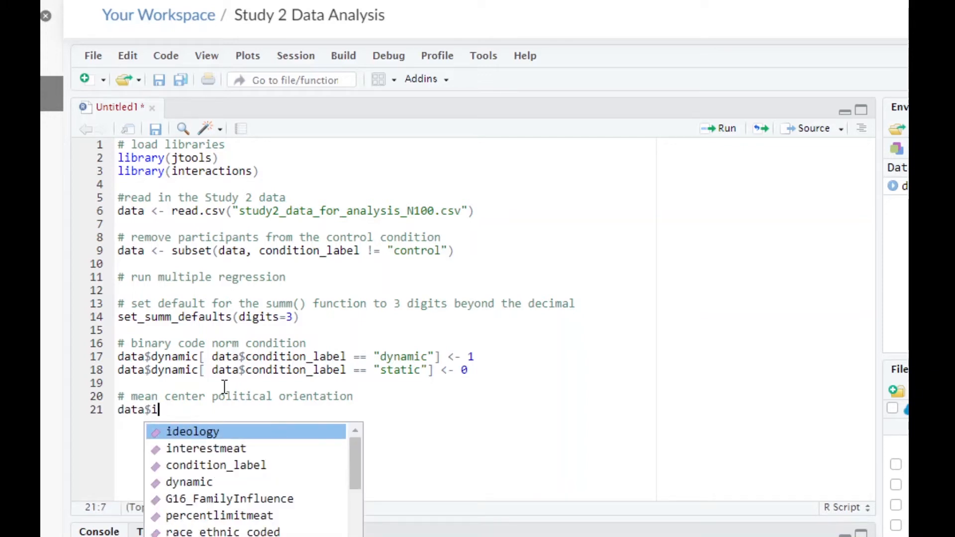
{"action": "type", "text": "deologyc"}
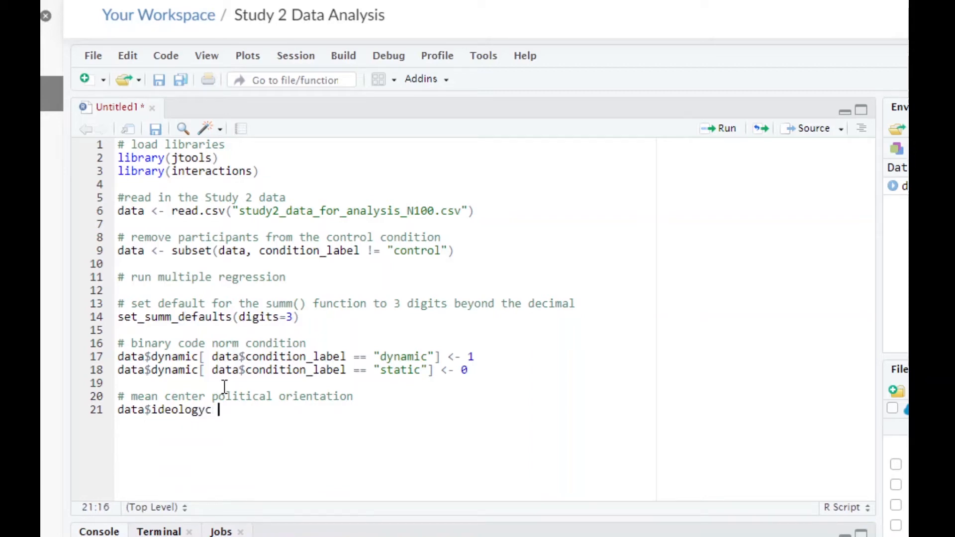
{"action": "type", "text": " <- scale"}
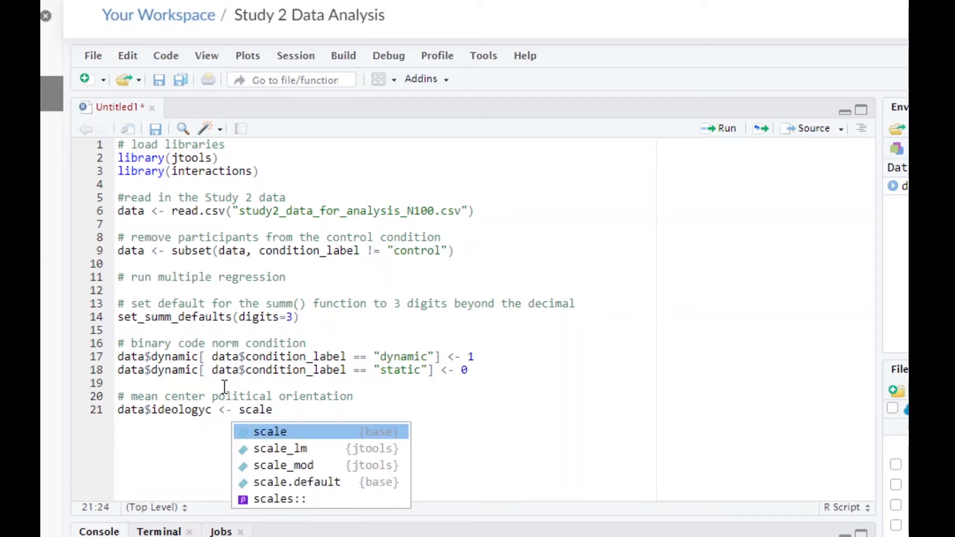
{"action": "type", "text": "("}
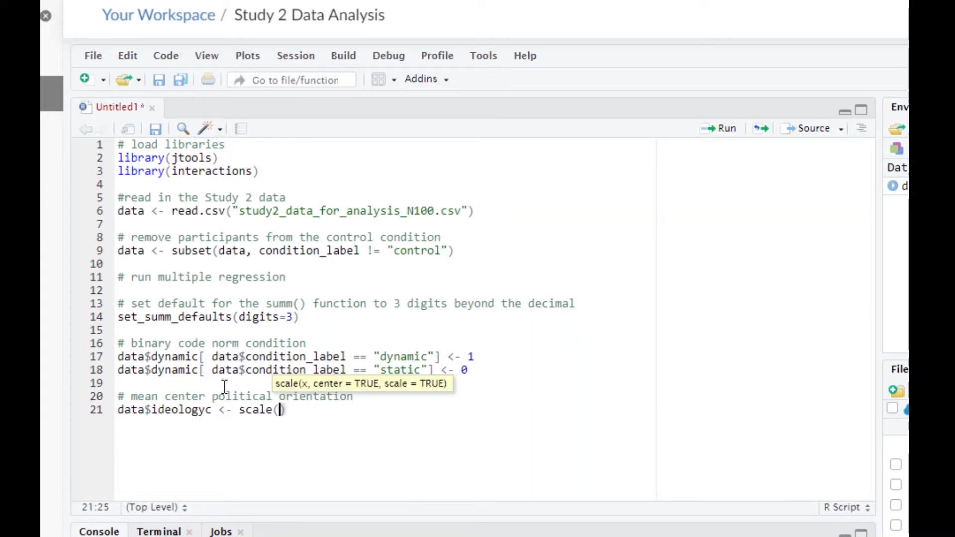
{"action": "type", "text": "data$ido"}
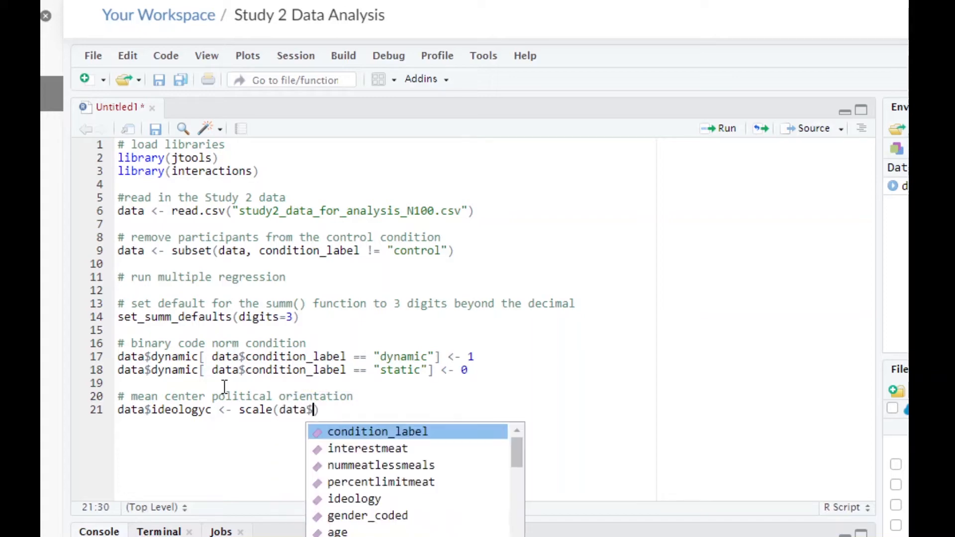
{"action": "key", "text": "Return"}
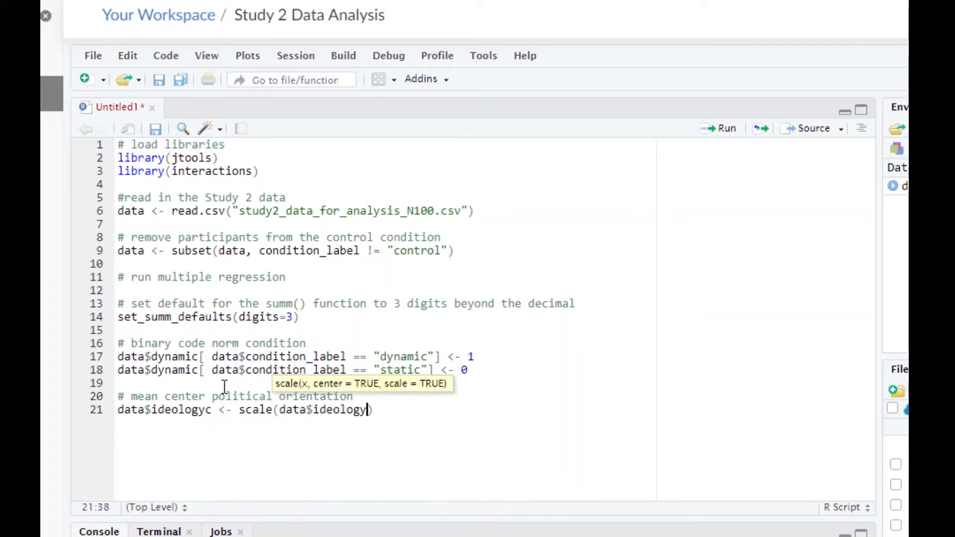
- Add the arguments center = TRUE and scale = FALSE to the scale() call and start a new line after it
{"action": "type", "text": ", center"}
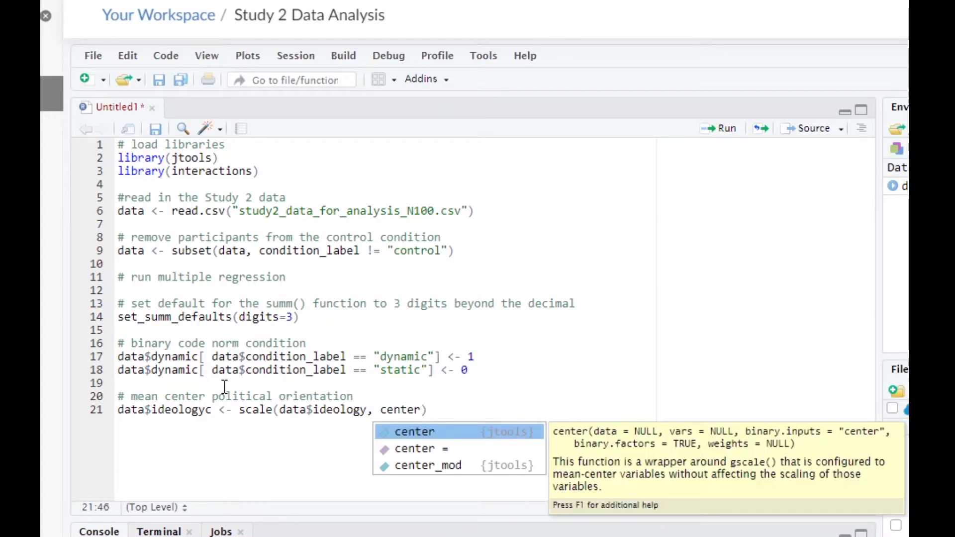
{"action": "type", "text": " = TRUE"}
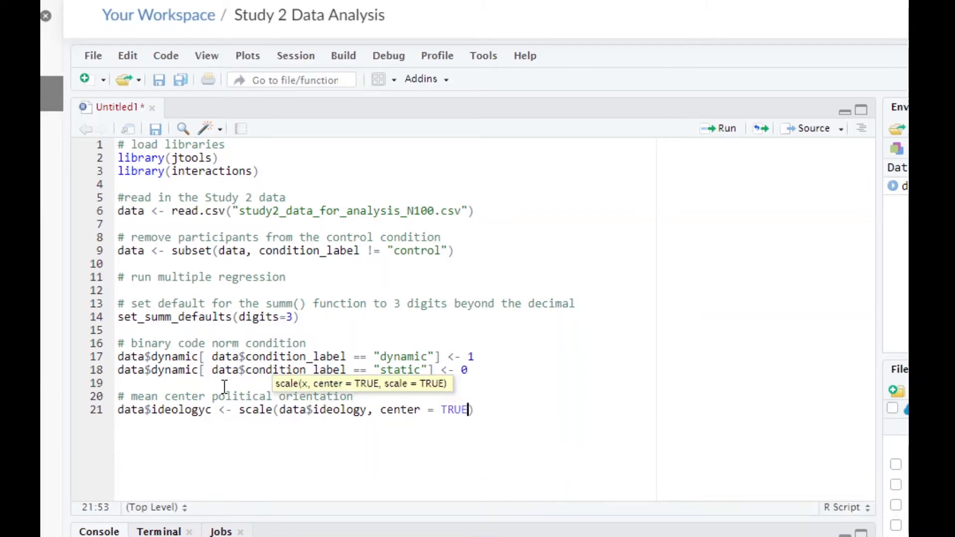
{"action": "type", "text": ", scale"}
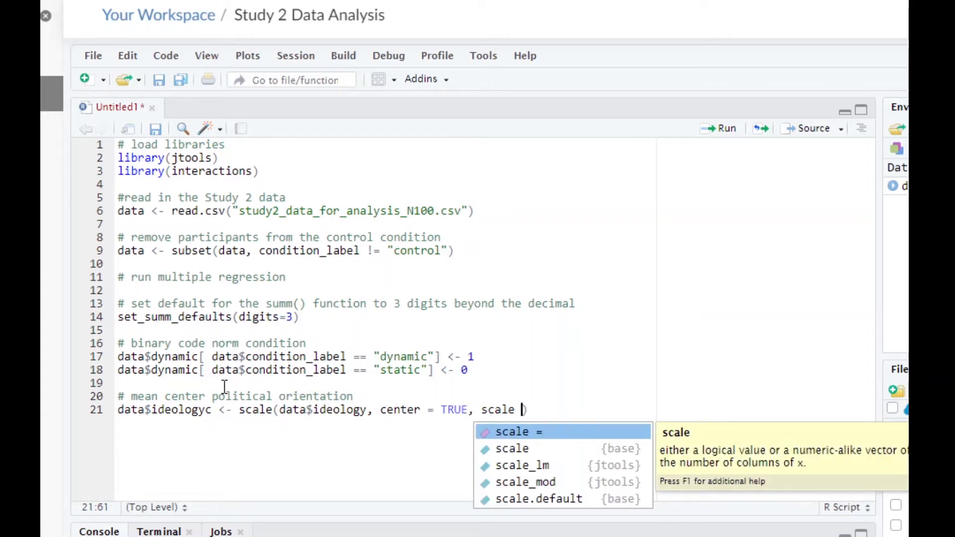
{"action": "type", "text": " = FAL"}
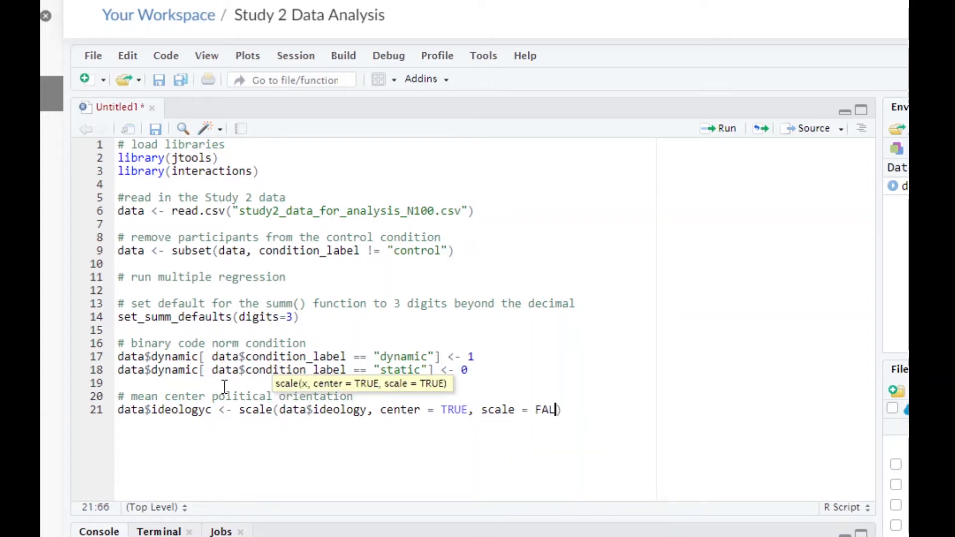
{"action": "type", "text": "SE"}
{"action": "key", "text": "Return"}
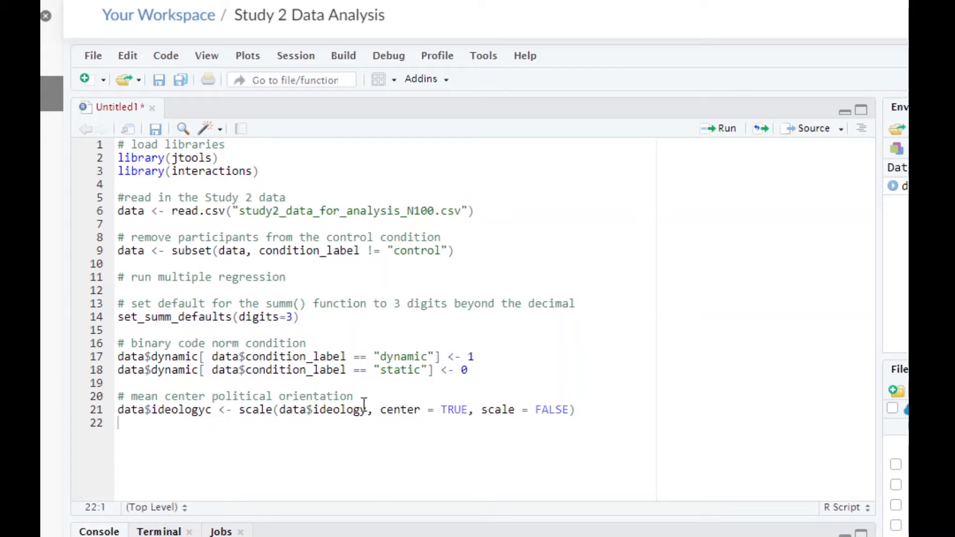
- Paste the two copied comment lines with the theanalysisfactor.com links below the "# mean center political orientation" comment, removing the extra blank line after them
{"action": "left_click", "coordinate": [393, 393]}
{"action": "type", "text": "# Here's a great explanation about why we'll do this: https://www.theanalysisfactor.com/center-on-the-mean/ # And a great follow up: https://www.theanalysisfactor.com/when-not-to-center-a-predictor-variable-in-regression/"}
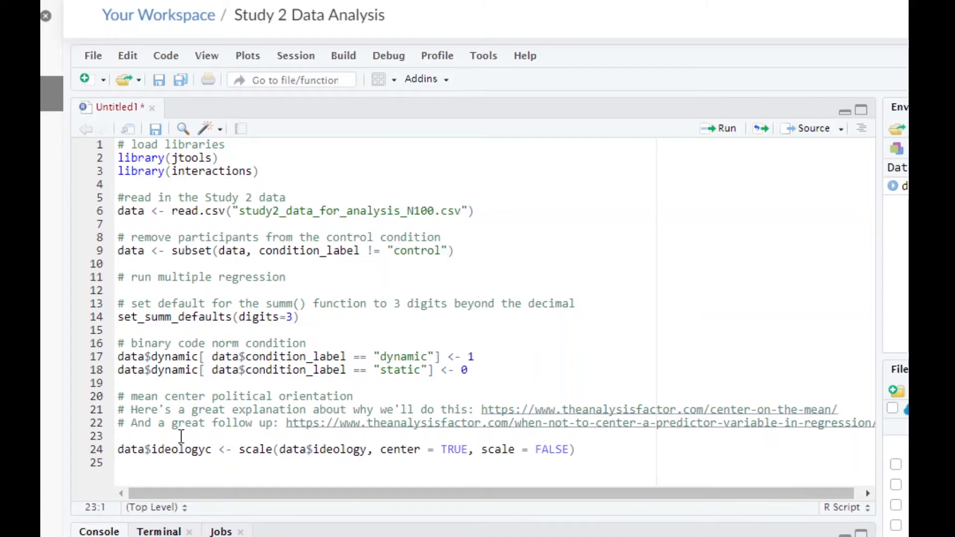
{"action": "key", "text": "BackSpace"}
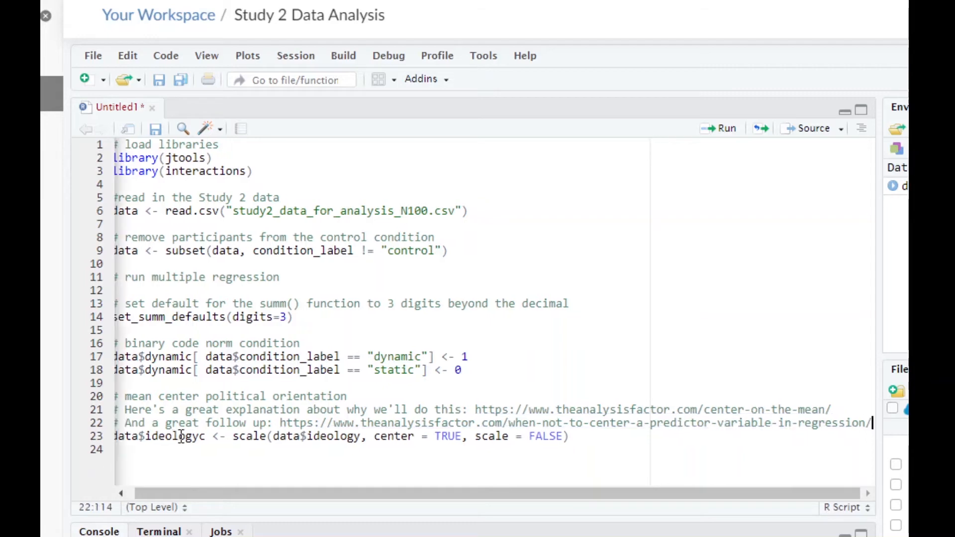
{"action": "scroll", "coordinate": [149, 512], "scroll_direction": "left", "scroll_amount": 1}
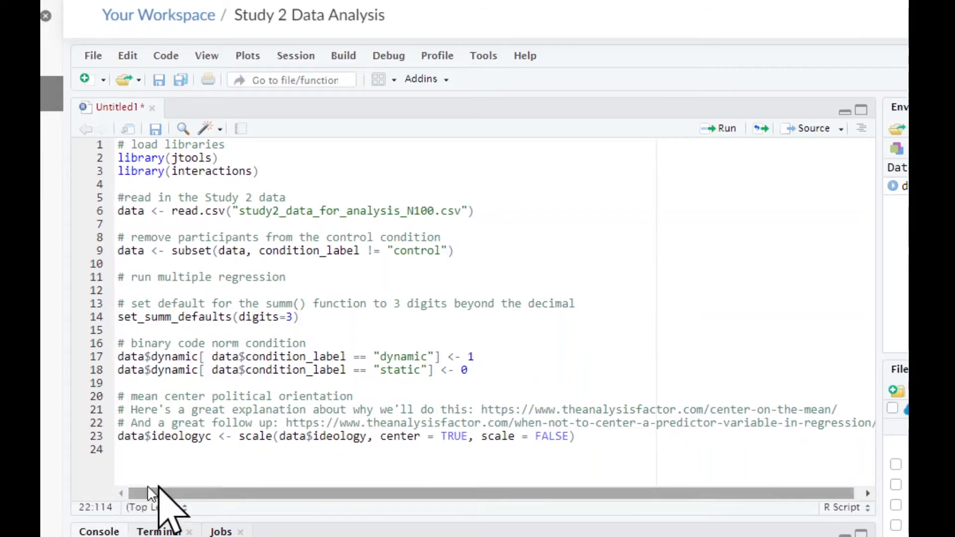
- Add the comment "# multiple regression to test to what extent then norm condition manipulation impacts" on line 25, after a blank line
{"action": "left_click", "coordinate": [589, 437]}
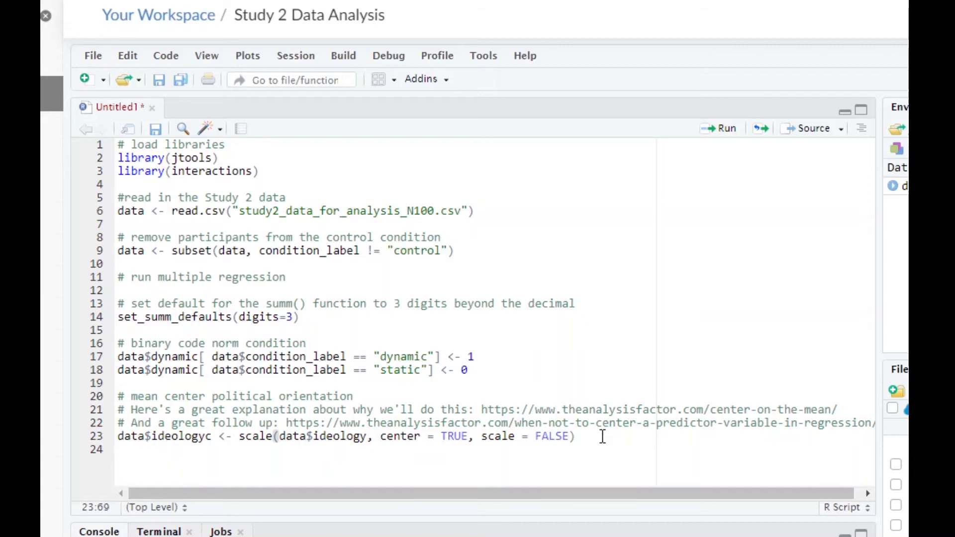
{"action": "key", "text": "Return"}
{"action": "key", "text": "Return"}
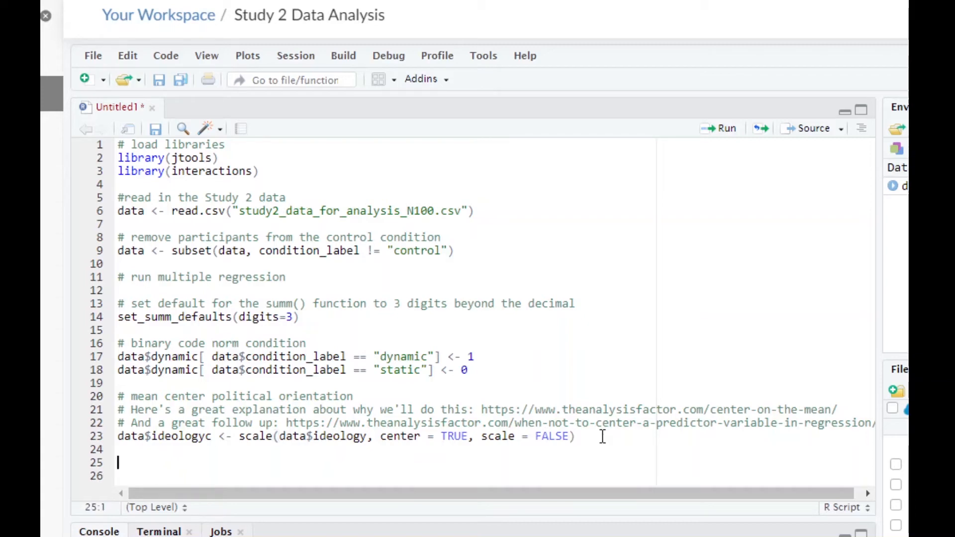
{"action": "type", "text": "# multiple reg"}
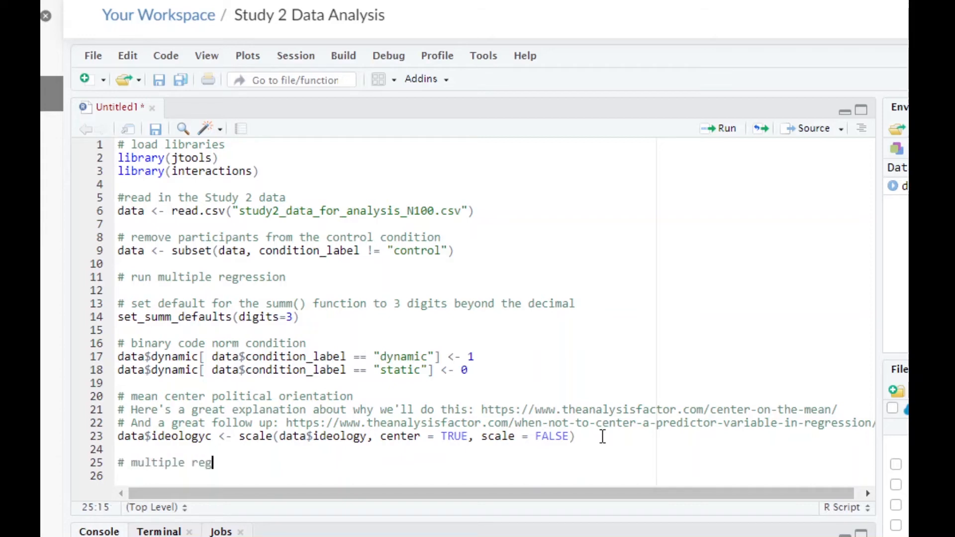
{"action": "type", "text": "ression to test to wh"}
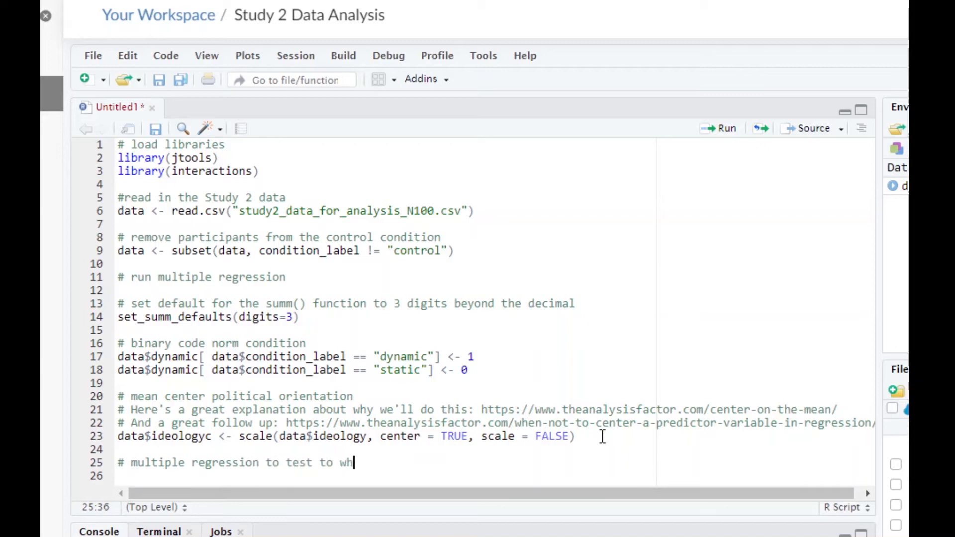
{"action": "type", "text": "at extent then ore"}
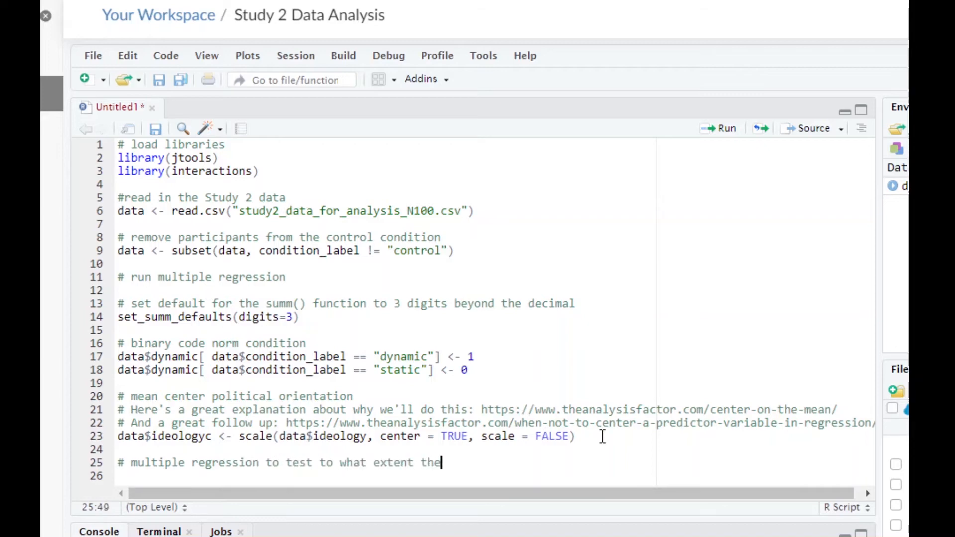
{"action": "key", "text": "BackSpace"}
{"action": "key", "text": "BackSpace"}
{"action": "key", "text": "BackSpace"}
{"action": "type", "text": "norm condition manip"}
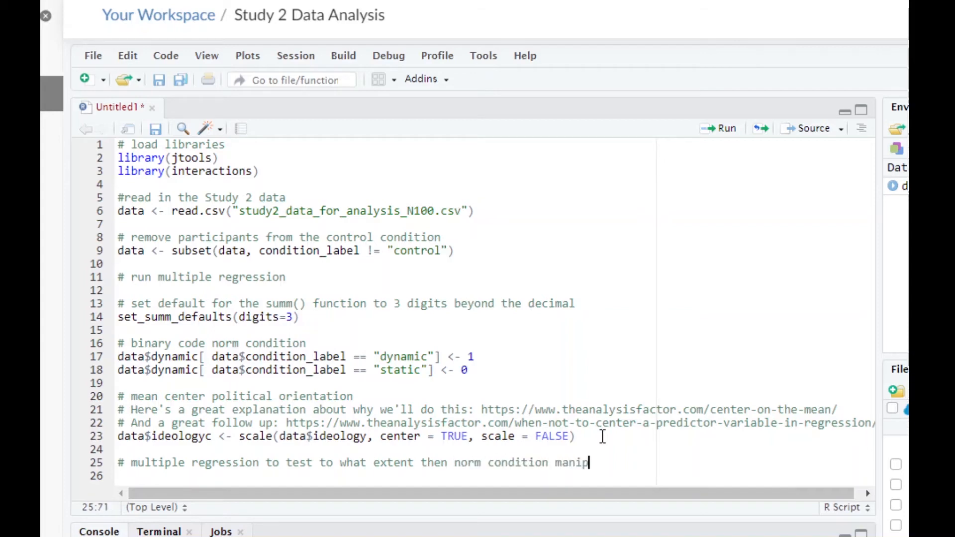
{"action": "type", "text": "ulation impacts"}
{"action": "key", "text": "Return"}
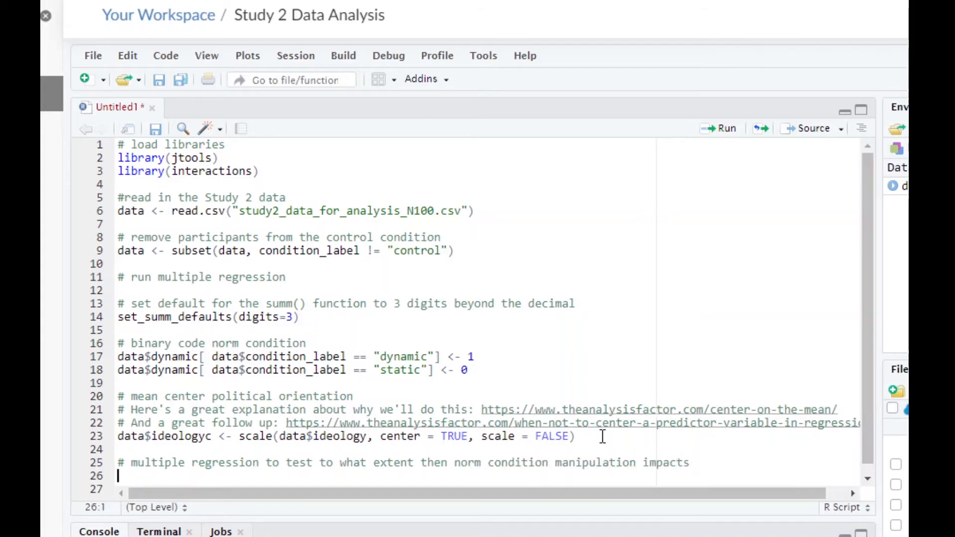
- Continue the comment on line 26 with "# interest in reducing meat consumption when controlling for political orientation"
{"action": "type", "text": "# interest "}
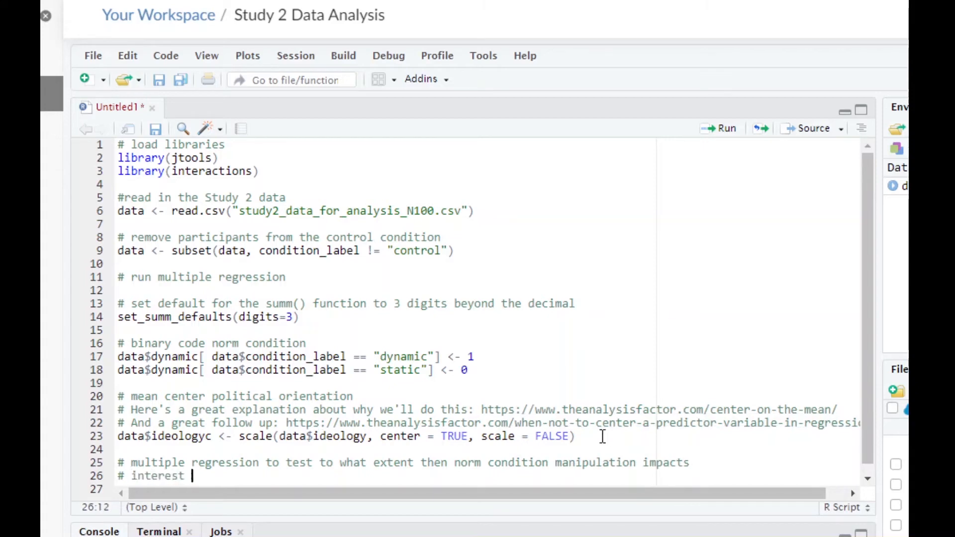
{"action": "type", "text": "in reducing meat consumption"}
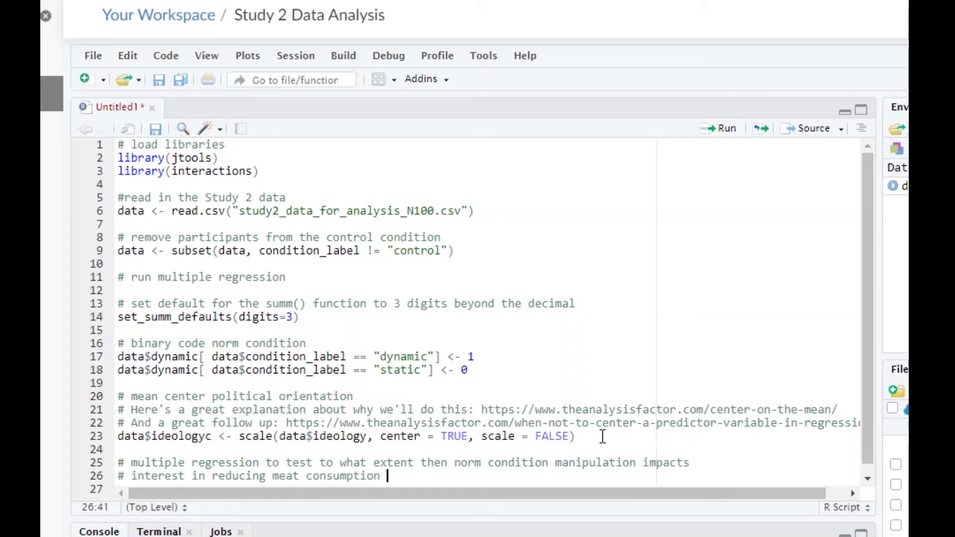
{"action": "type", "text": " when con"}
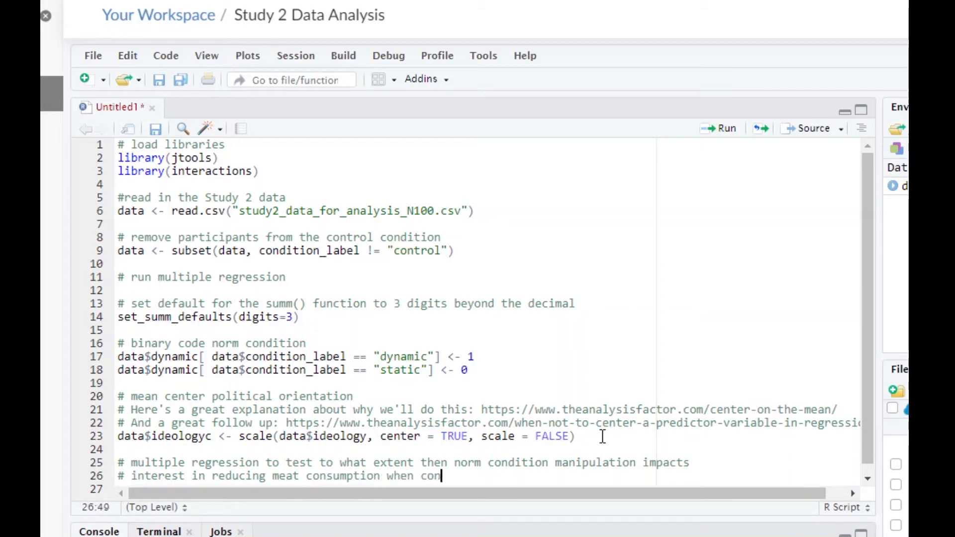
{"action": "type", "text": "trolling for"}
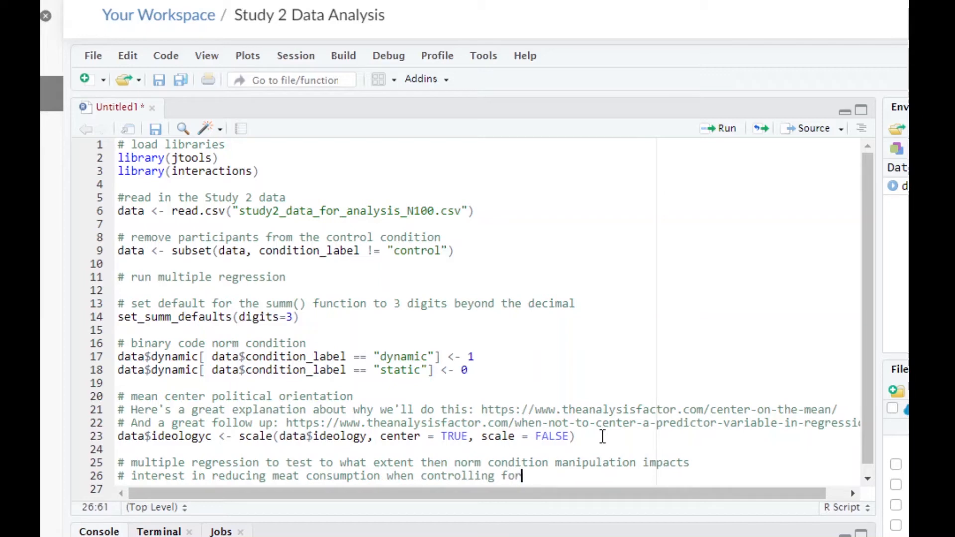
{"action": "type", "text": " political o"}
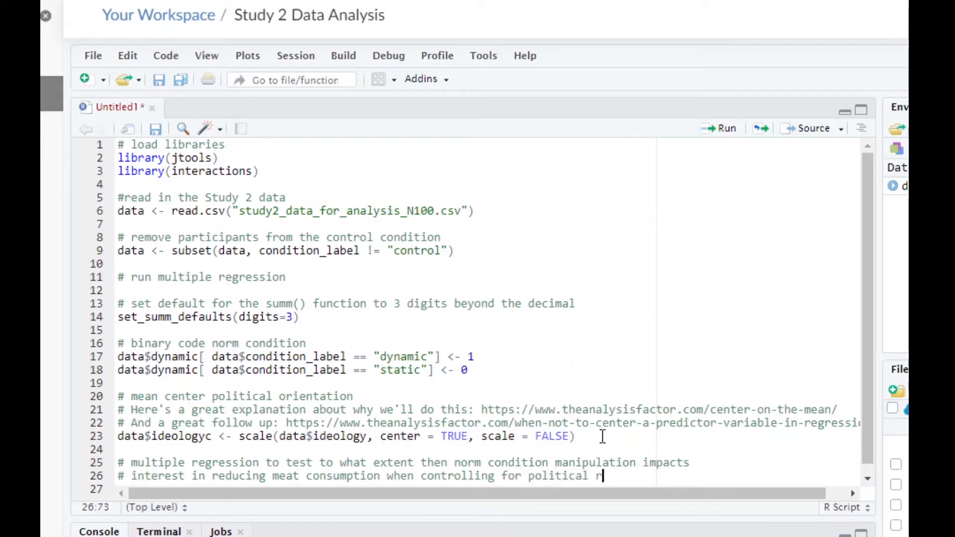
{"action": "type", "text": "rientati"}
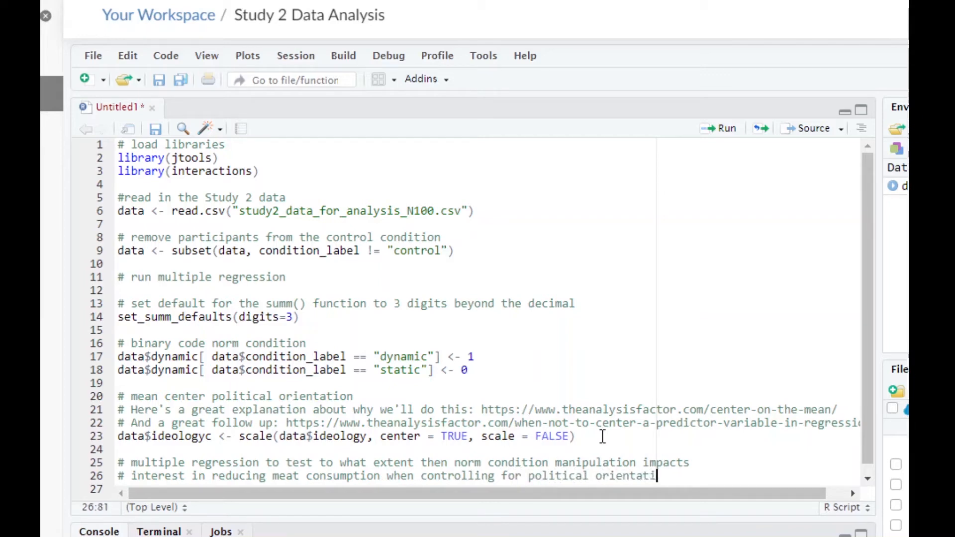
{"action": "type", "text": "on"}
{"action": "key", "text": "Return"}
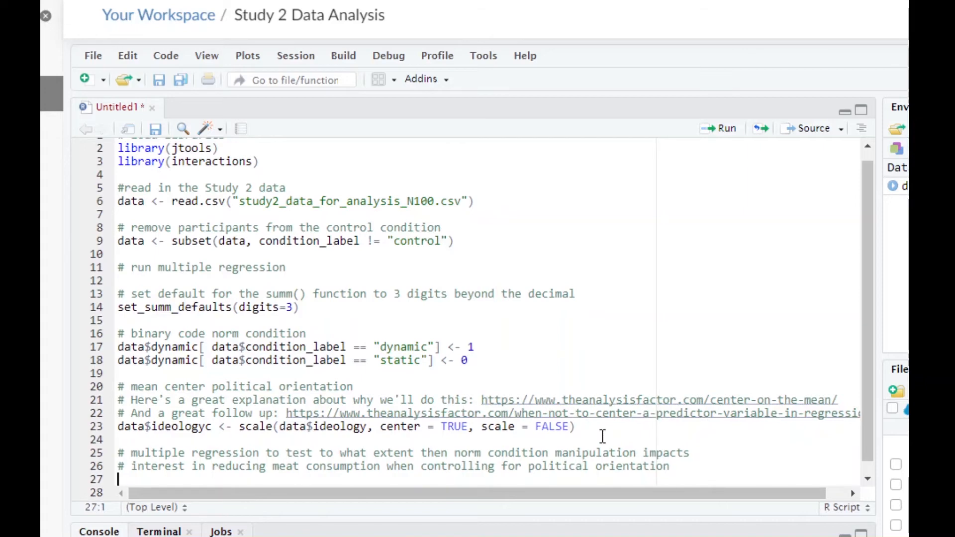
- Start the model assignment "example <- lm" on line 27, add several blank lines below it, and return to the end of line 27
{"action": "type", "text": "example "}
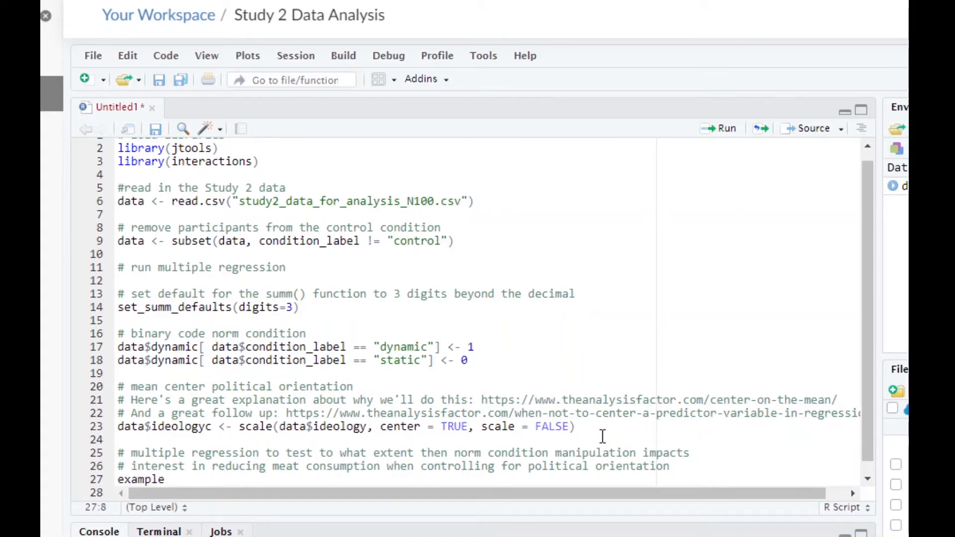
{"action": "type", "text": "<- lm"}
{"action": "key", "text": "Return"}
{"action": "key", "text": "Return"}
{"action": "key", "text": "Return"}
{"action": "key", "text": "Return"}
{"action": "key", "text": "Return"}
{"action": "key", "text": "Return"}
{"action": "key", "text": "Return"}
{"action": "key", "text": "Return"}
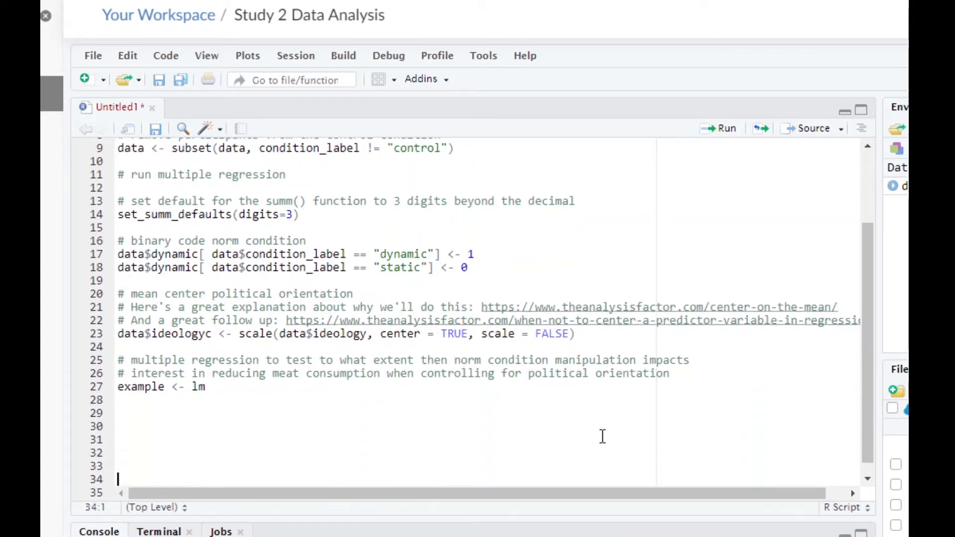
{"action": "key", "text": "Return"}
{"action": "key", "text": "Return"}
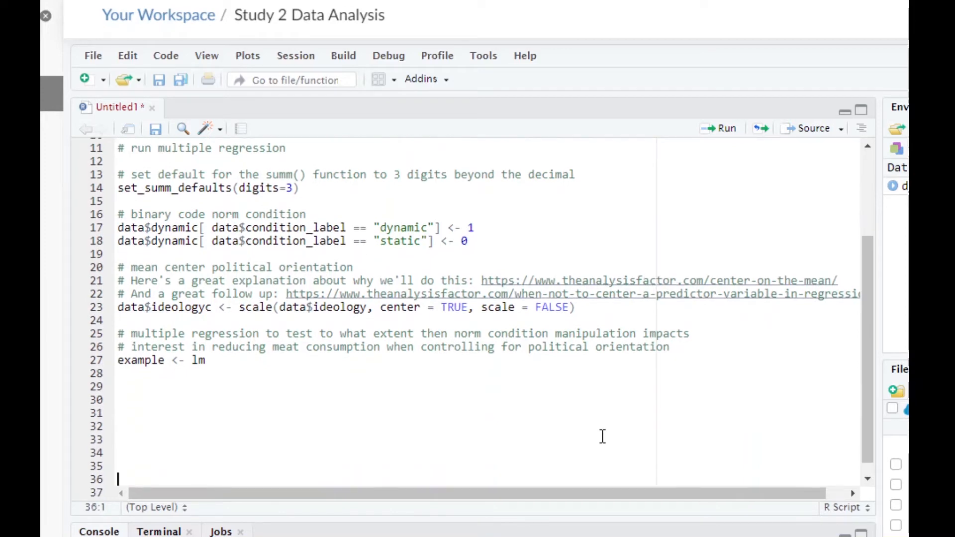
{"action": "left_click", "coordinate": [208, 351]}
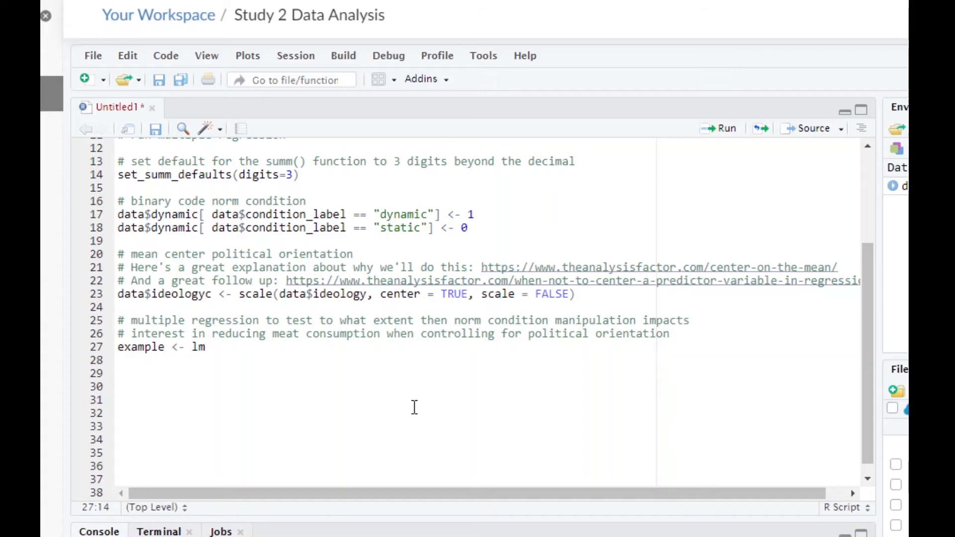
- Open the lm() call and begin its formula with "interestmeat ~ dynamic"
{"action": "type", "text": "("}
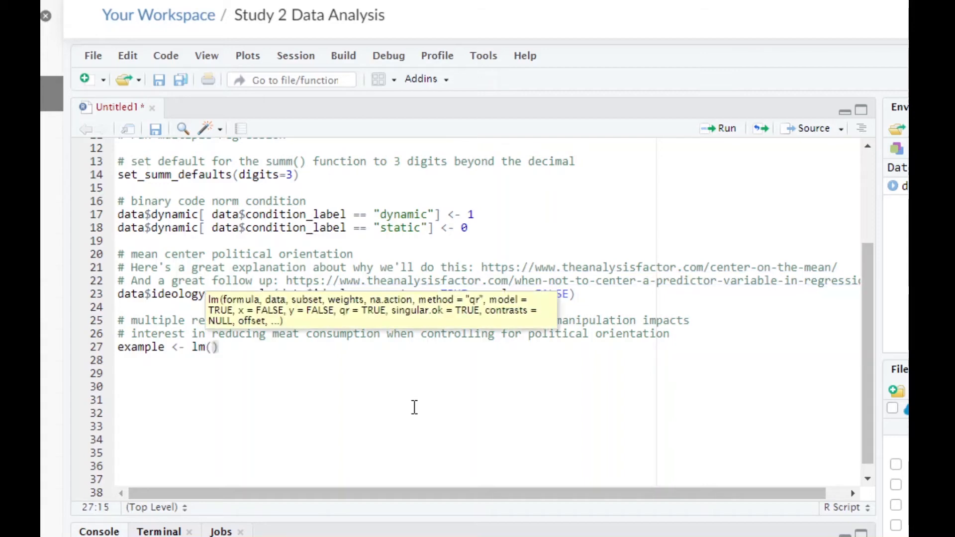
{"action": "type", "text": "interestme"}
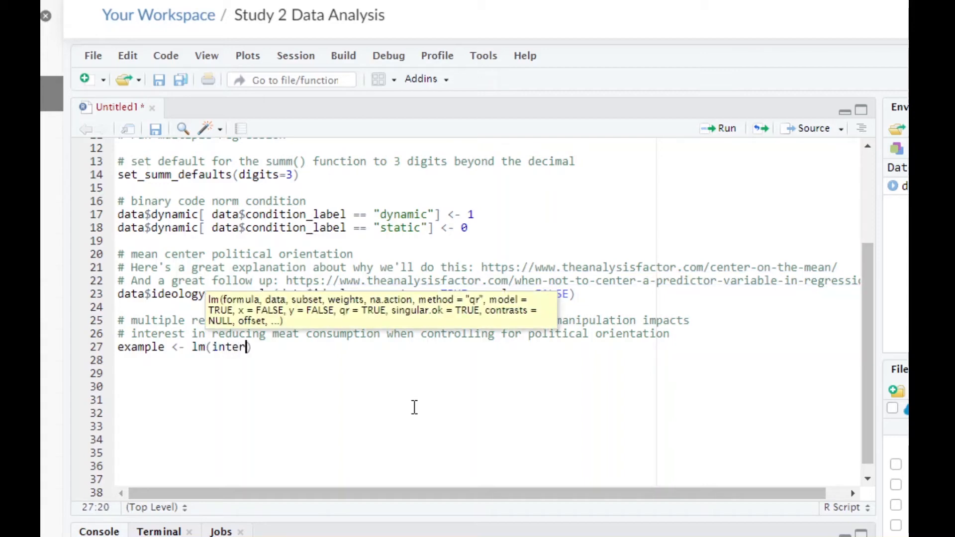
{"action": "type", "text": "at"}
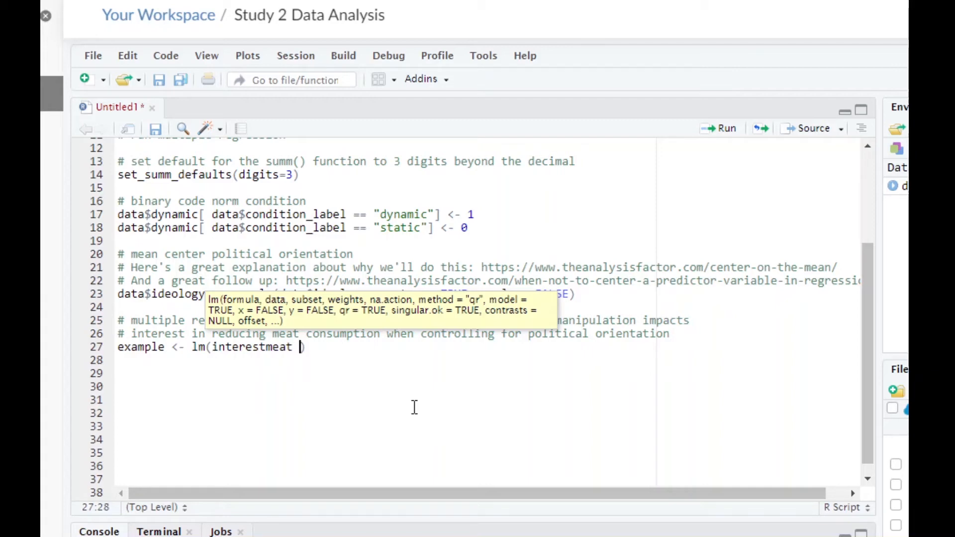
{"action": "type", "text": " ~ dynamic"}
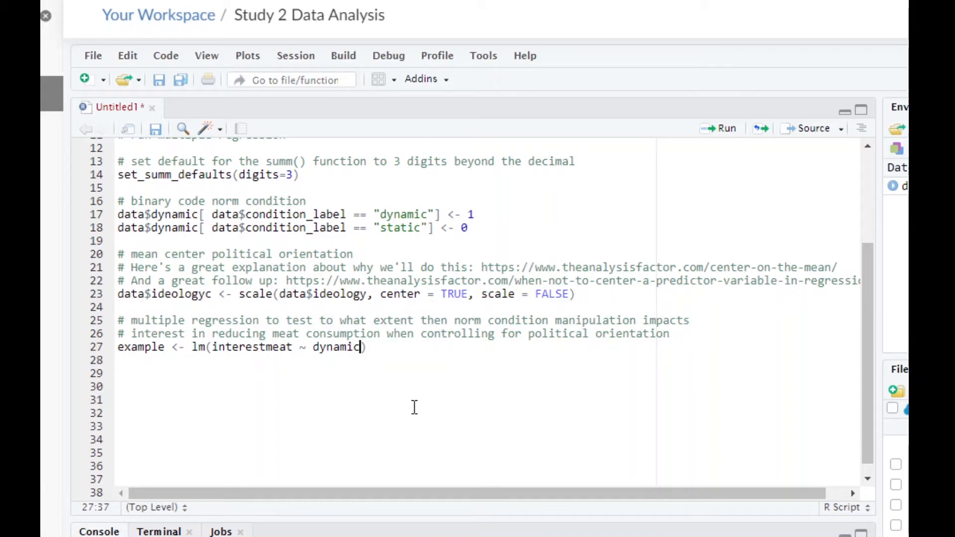
- Extend the lm() formula with "*ideologyc" directly after dynamic
{"action": "type", "text": "*"}
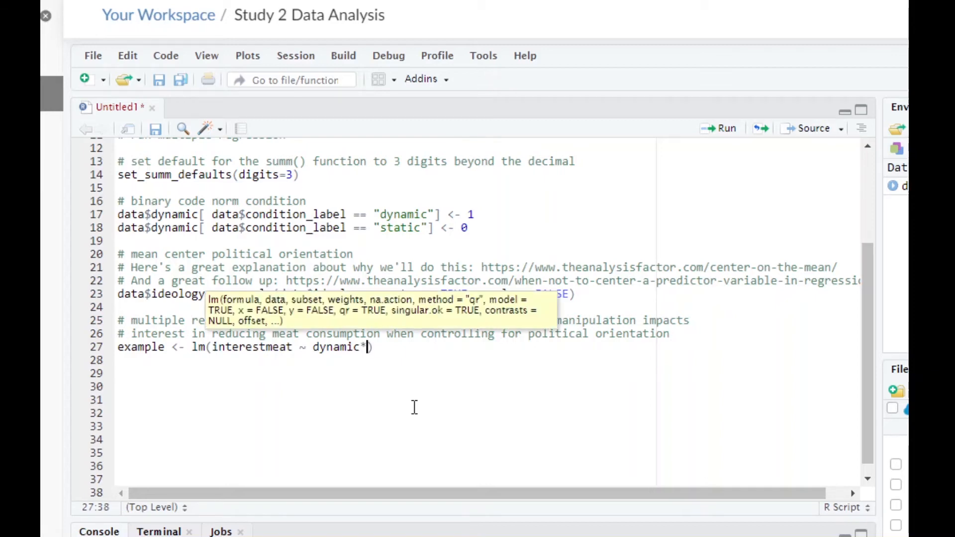
{"action": "type", "text": "ideol"}
{"action": "key", "text": "BackSpace"}
{"action": "key", "text": "BackSpace"}
{"action": "type", "text": "ologyc"}
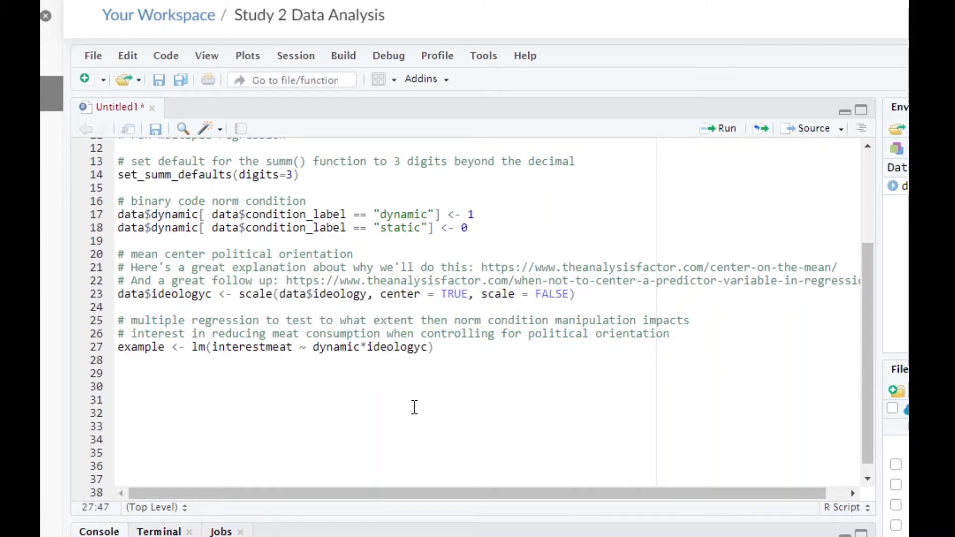
{"action": "type", "text": ","}
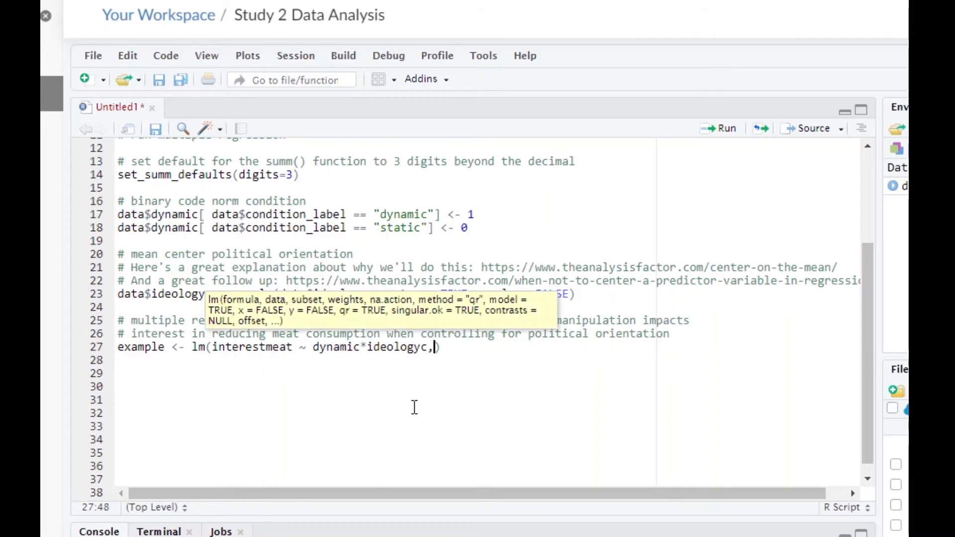
- Add the argument "data = data" to the lm() call on a new line after a comma
{"action": "key", "text": "Return"}
{"action": "type", "text": "dat"}
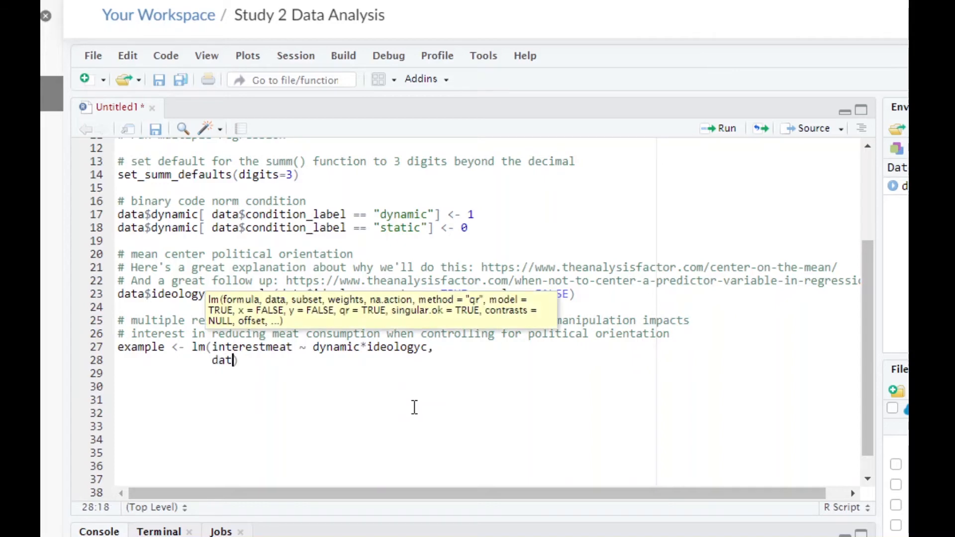
{"action": "type", "text": "a = data"}
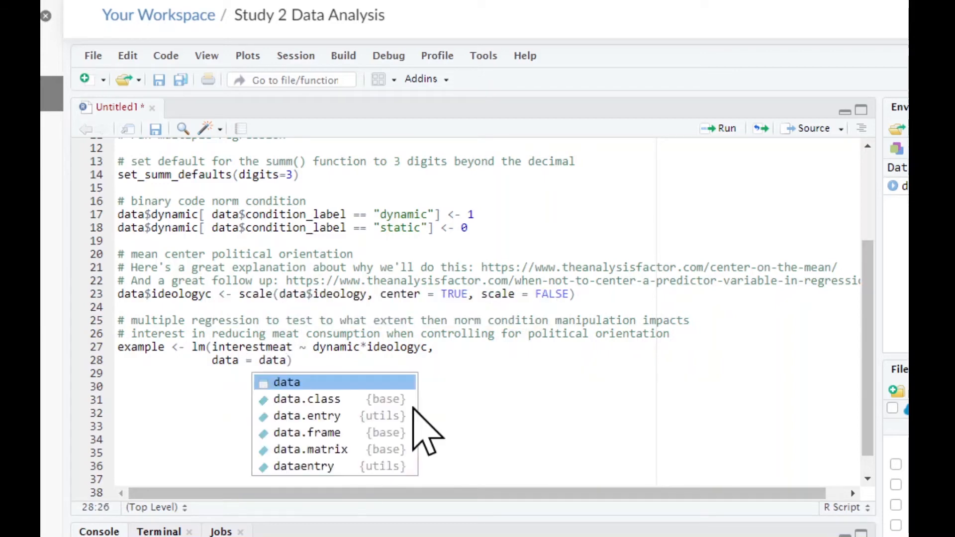
{"action": "left_click", "coordinate": [382, 355]}
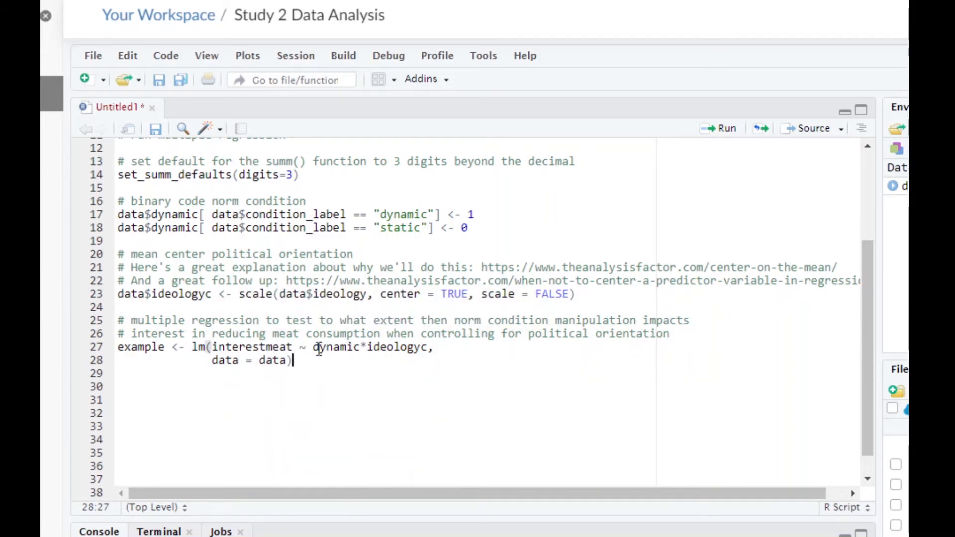
- Examine the asterisk, dynamic and ideologyc terms in the lm() formula by highlighting each one
{"action": "left_click", "coordinate": [363, 347]}
{"action": "key", "text": "Delete"}
{"action": "type", "text": "*"}
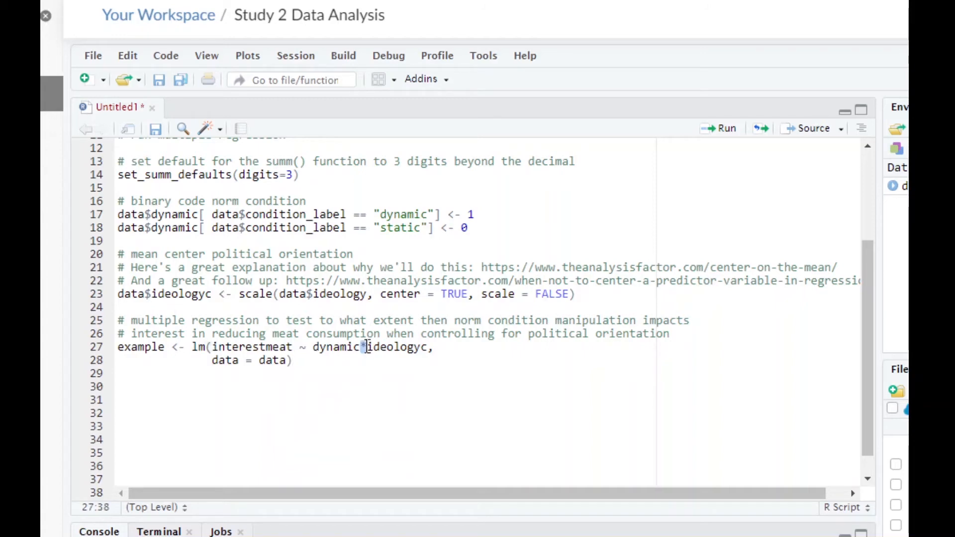
{"action": "left_click", "coordinate": [326, 349]}
{"action": "left_click_drag", "start_coordinate": [313, 349], "coordinate": [360, 351]}
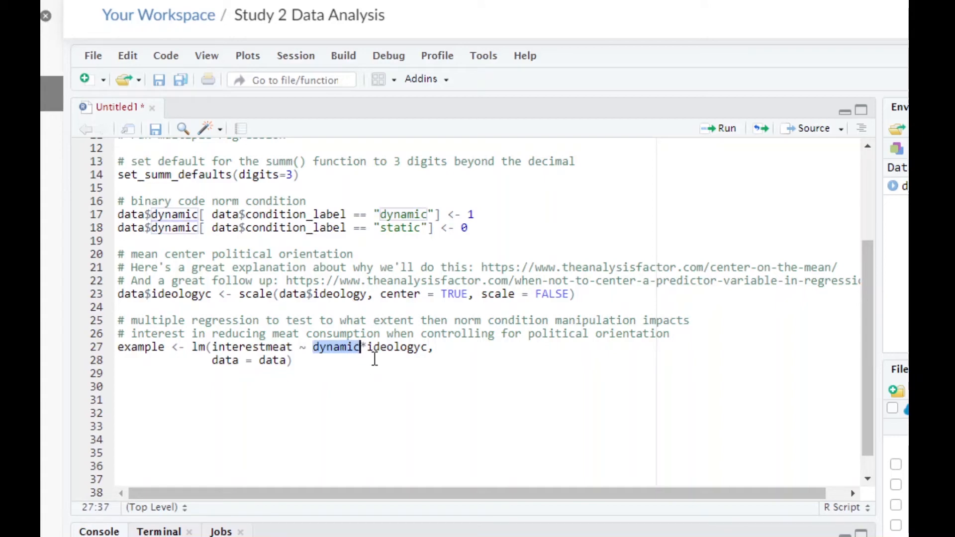
{"action": "left_click", "coordinate": [380, 348]}
{"action": "left_click_drag", "start_coordinate": [367, 348], "coordinate": [427, 351]}
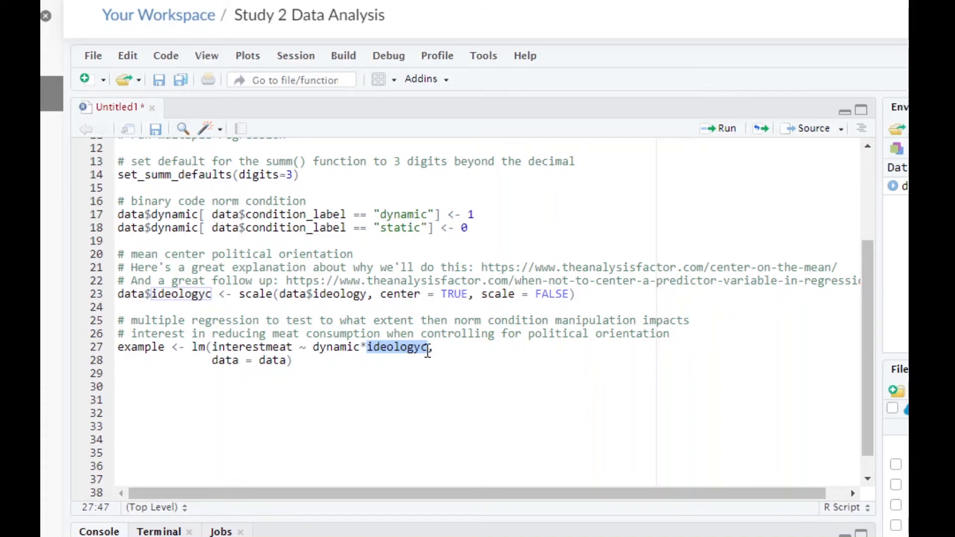
{"action": "left_click", "coordinate": [388, 348]}
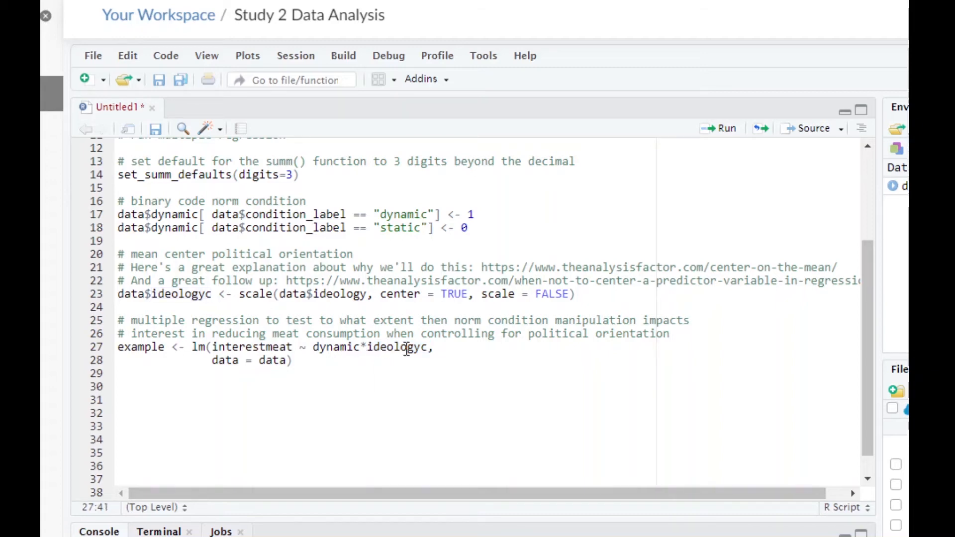
{"action": "left_click", "coordinate": [333, 348]}
- Run the example regression model, view the resulting example object's contents, and close its viewer
{"action": "left_click", "coordinate": [294, 362]}
{"action": "key", "text": "ctrl+Return"}
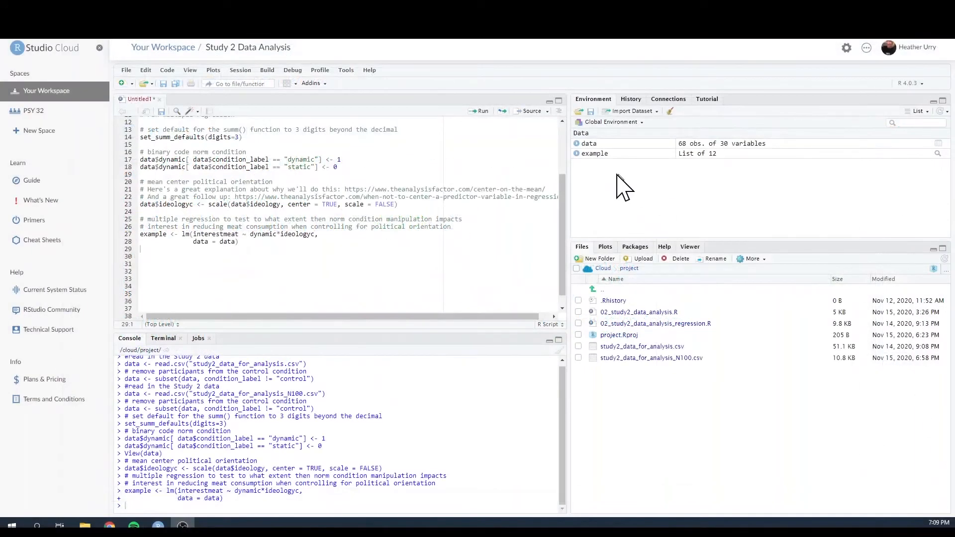
{"action": "left_click", "coordinate": [592, 157]}
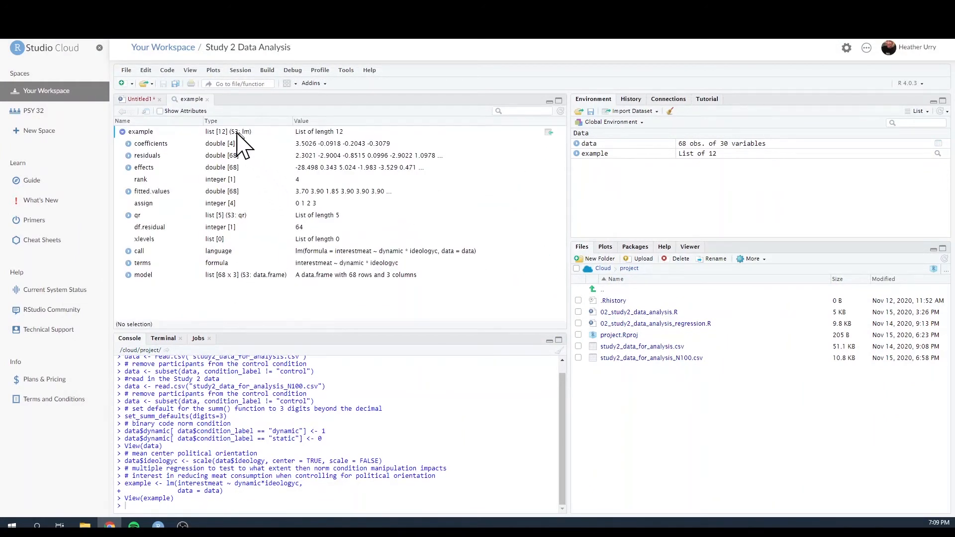
{"action": "left_click", "coordinate": [207, 100]}
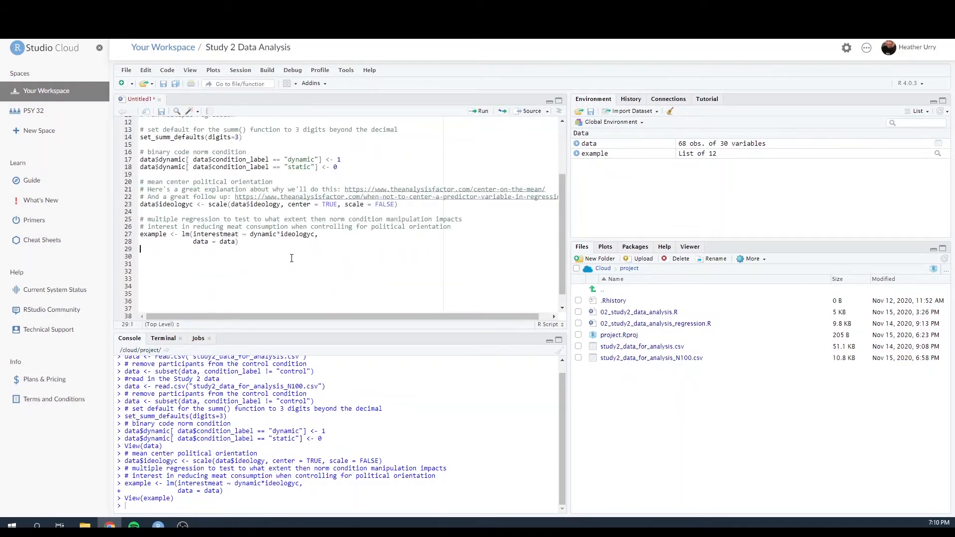
- Add the comment "# summarize example model" on line 30, after a blank line, and start a new line below it
{"action": "key", "text": "Return"}
{"action": "type", "text": "# summ"}
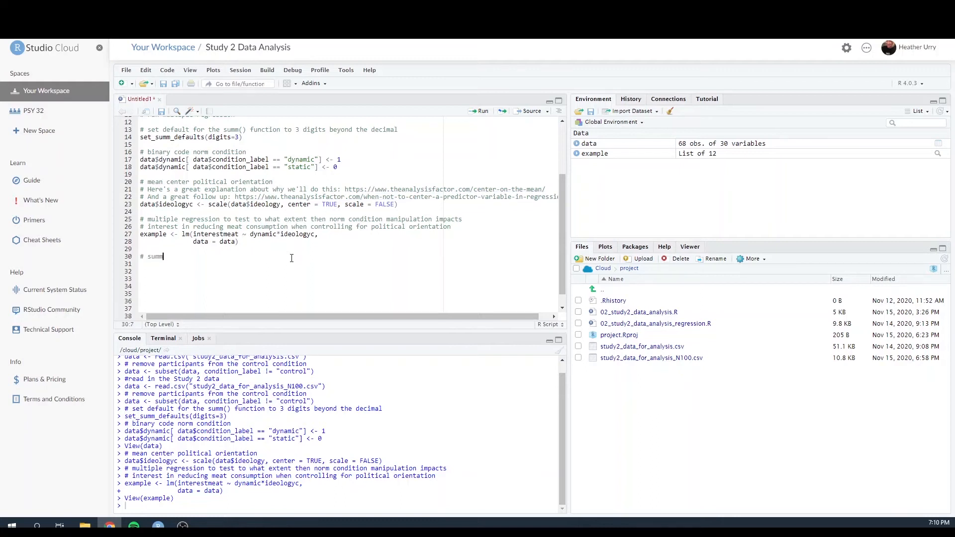
{"action": "type", "text": "arize example model"}
{"action": "key", "text": "Return"}
- Write "summ(example)" on line 31 and run it to print the model summary
{"action": "type", "text": "summ(example"}
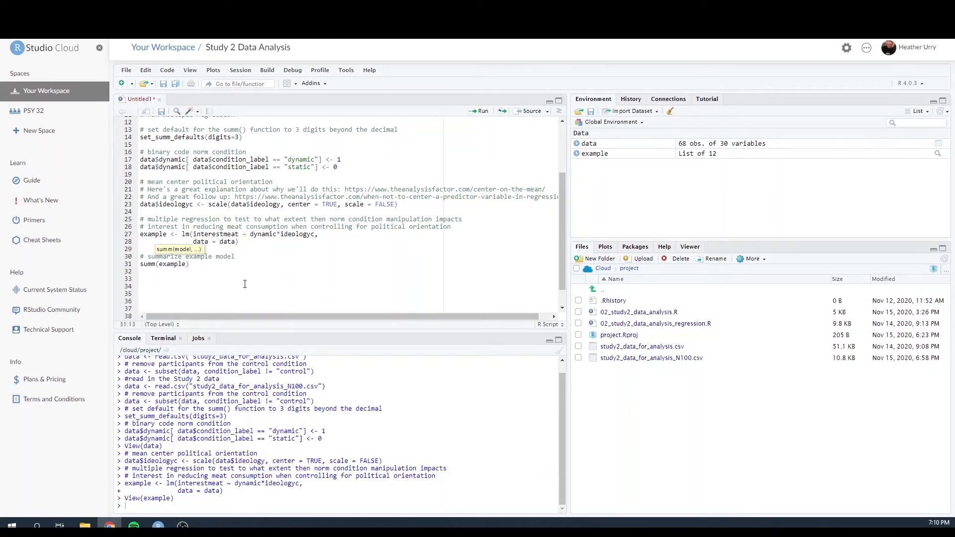
{"action": "left_click", "coordinate": [201, 262]}
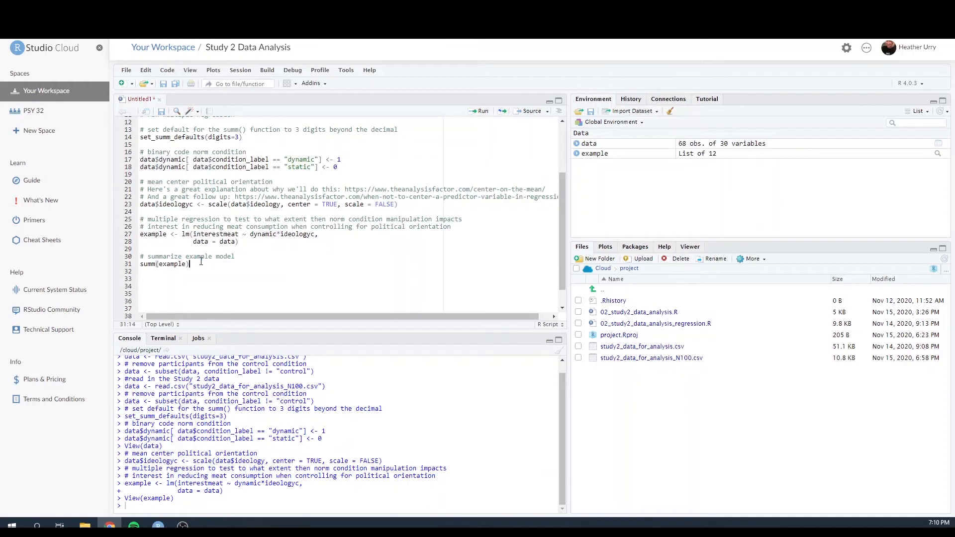
{"action": "key", "text": "ctrl+Return"}
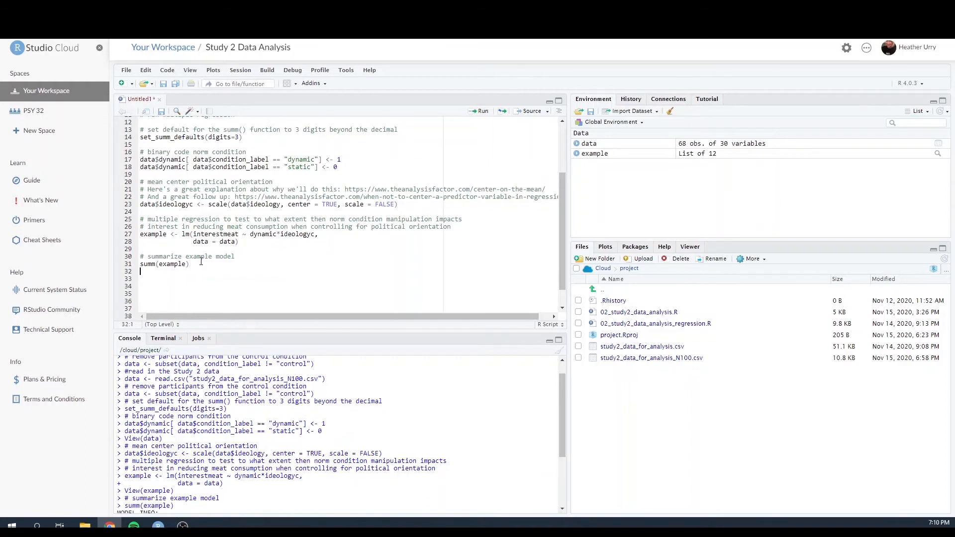
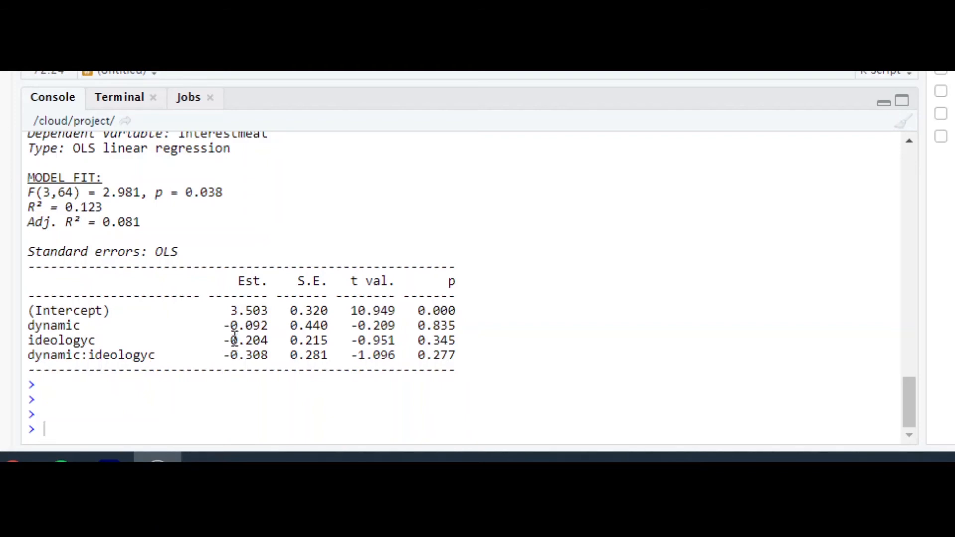
- Examine the estimate of the dynamic predictor in the printed model summary by highlighting it
{"action": "left_click_drag", "start_coordinate": [224, 326], "coordinate": [272, 326]}
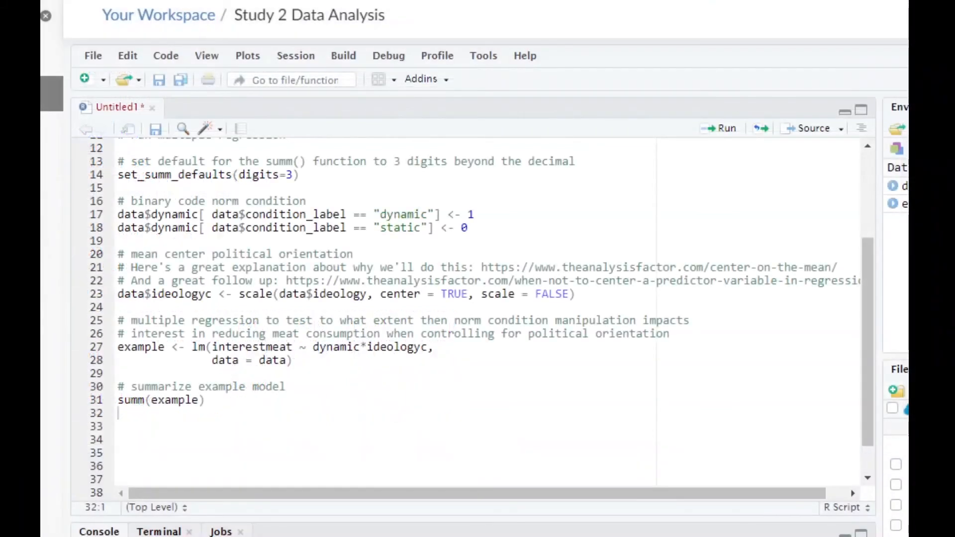
- Add the comment "# visualize the regression results" on line 33, after a blank line, and start a new line below it
{"action": "left_click", "coordinate": [204, 426]}
{"action": "type", "text": "# visuliz"}
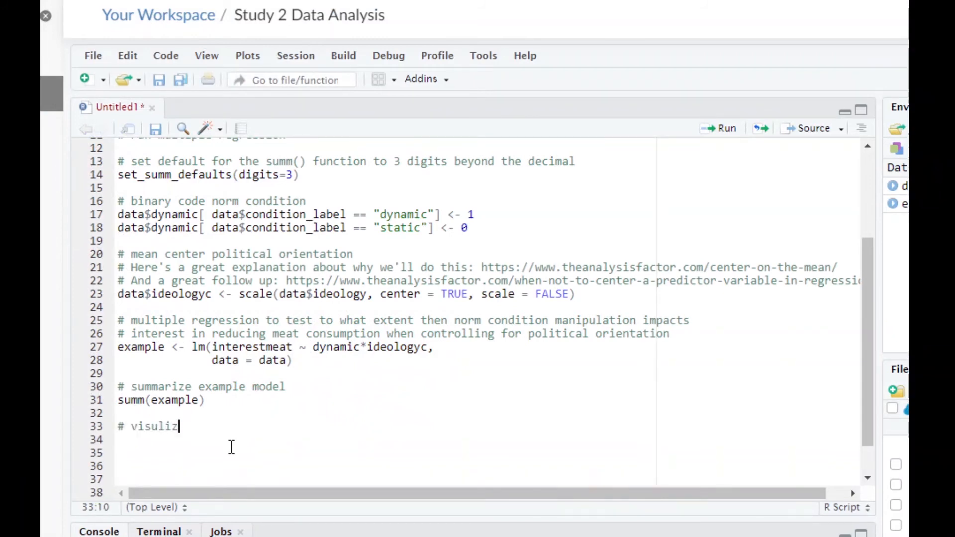
{"action": "key", "text": "BackSpace"}
{"action": "key", "text": "BackSpace"}
{"action": "key", "text": "BackSpace"}
{"action": "type", "text": "alize the regressi"}
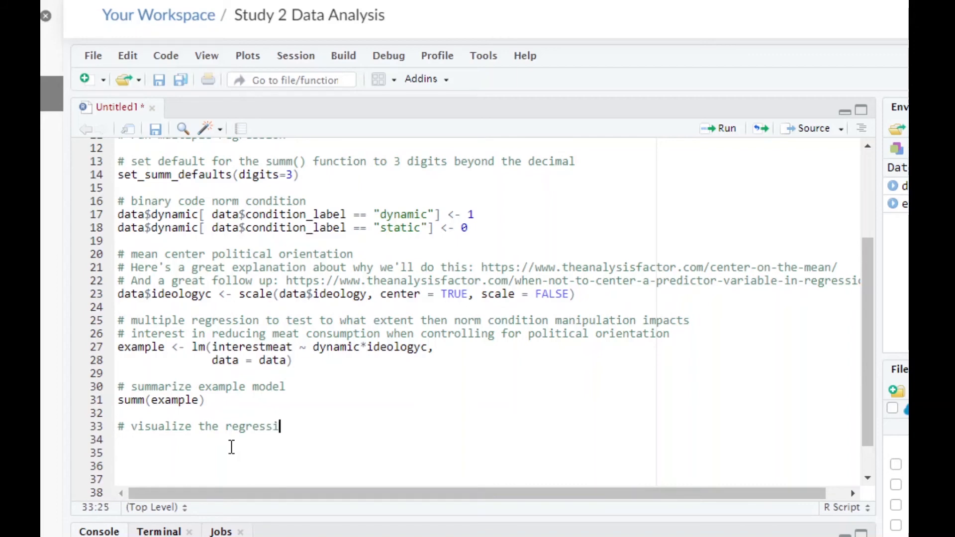
{"action": "type", "text": "on results"}
{"action": "key", "text": "Return"}
- Write an interact_plot() call from line 34 and paste its prepared arguments, from the example model through jitter = .1 and ggplot2::theme_classic()
{"action": "type", "text": "int"}
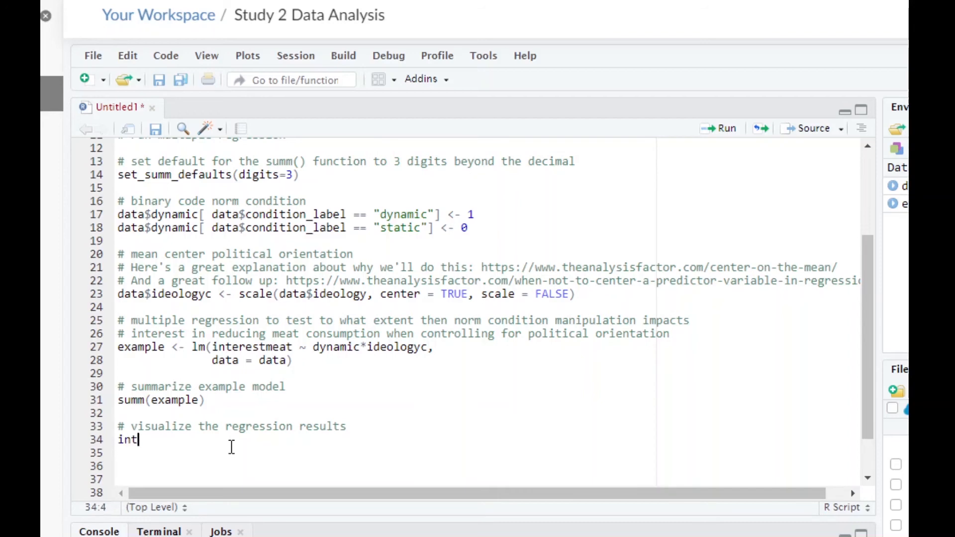
{"action": "type", "text": "eract_plot"}
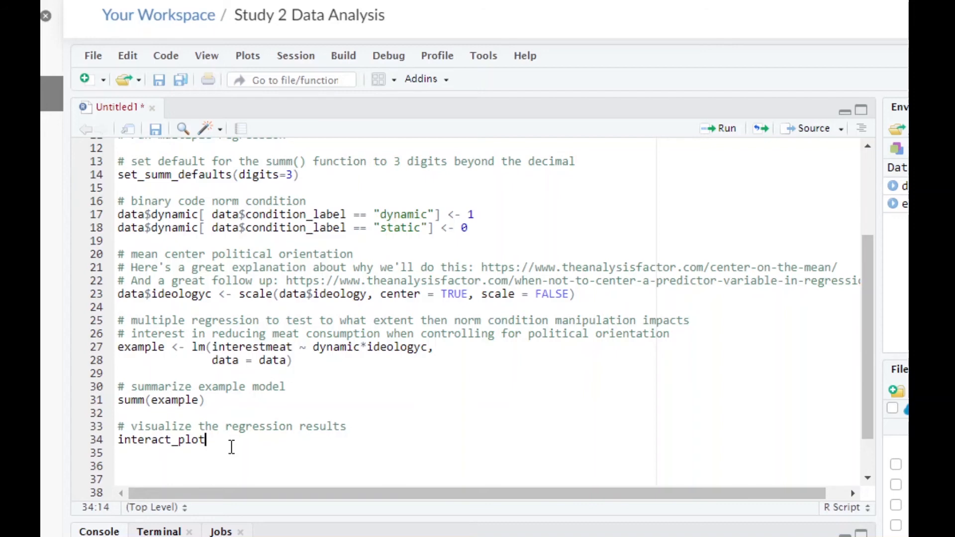
{"action": "type", "text": "("}
{"action": "type", "text": "example,               pred = ideologyc,               modx = dynamic,               x.label = \"liberal to conservative political orientation (mean centered)\",               y.label = \"interest in reducing meat consumption\",               legend.main = \"Norm Condition\",               modx.labels = c(\"Static\",\"Dynamic\"),               plot.points = TRUE,               colors=c(\"#cf7f41\",\"#3fab8b\"),               geom = \"line\", interval = TRUE,               jitter = .1) + ggplot2::theme_classic()"}
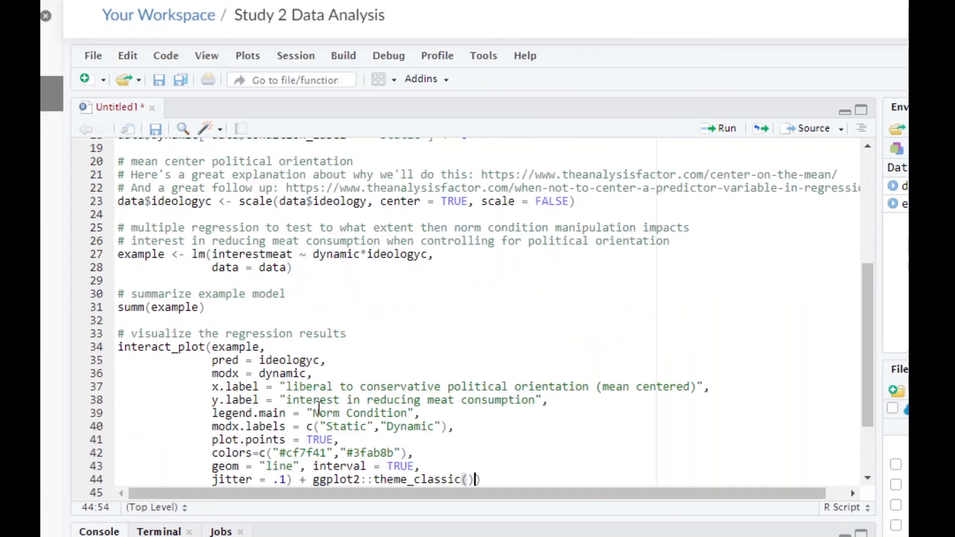
{"action": "left_click", "coordinate": [492, 478]}
{"action": "scroll", "coordinate": [496, 475], "scroll_direction": "down", "scroll_amount": 1}
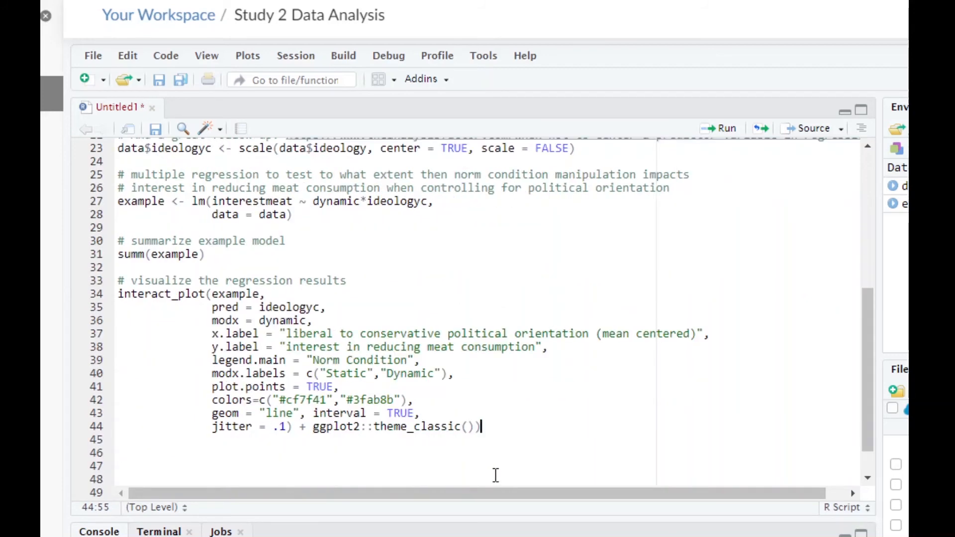
{"action": "scroll", "coordinate": [496, 475], "scroll_direction": "down", "scroll_amount": 1}
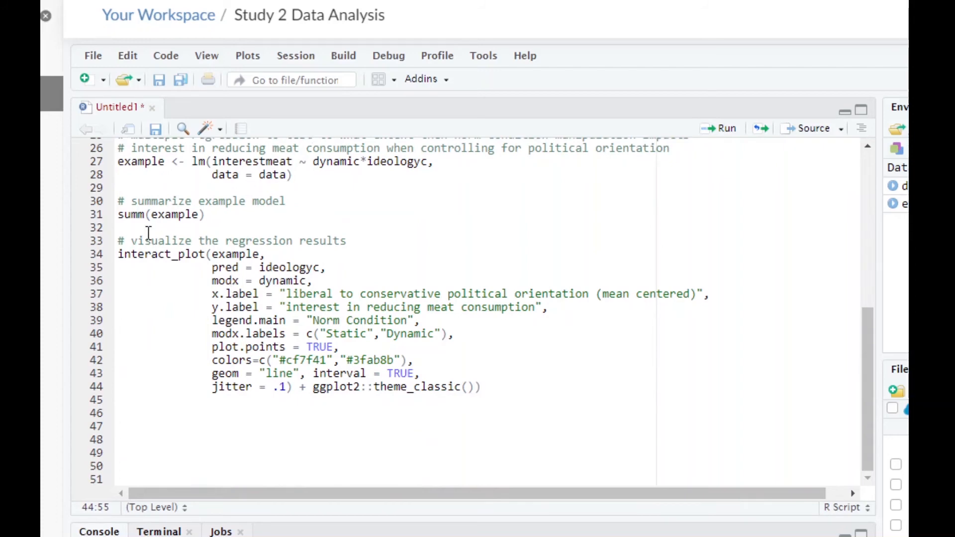
- Examine the interact_plot() arguments for model, axis labels, legend, moderator labels, plot points, colors, line geometry, interval and jitter by highlighting them
{"action": "left_click", "coordinate": [233, 255]}
{"action": "left_click_drag", "start_coordinate": [118, 294], "coordinate": [118, 320]}
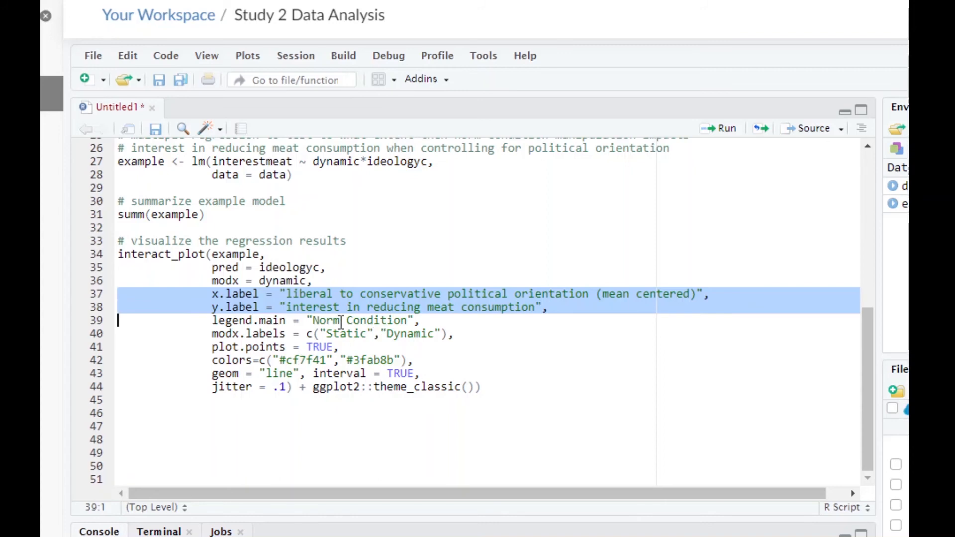
{"action": "left_click", "coordinate": [119, 318]}
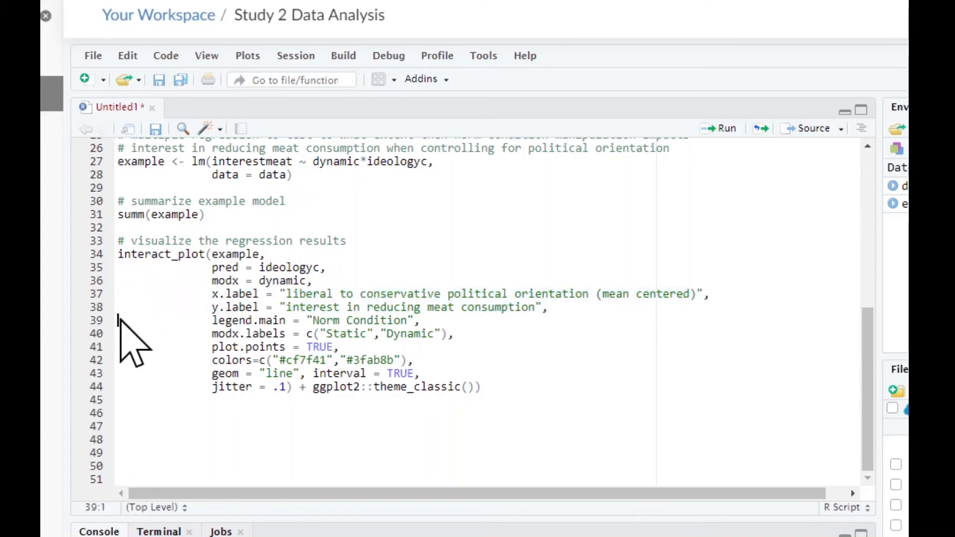
{"action": "left_click_drag", "start_coordinate": [118, 319], "coordinate": [116, 348]}
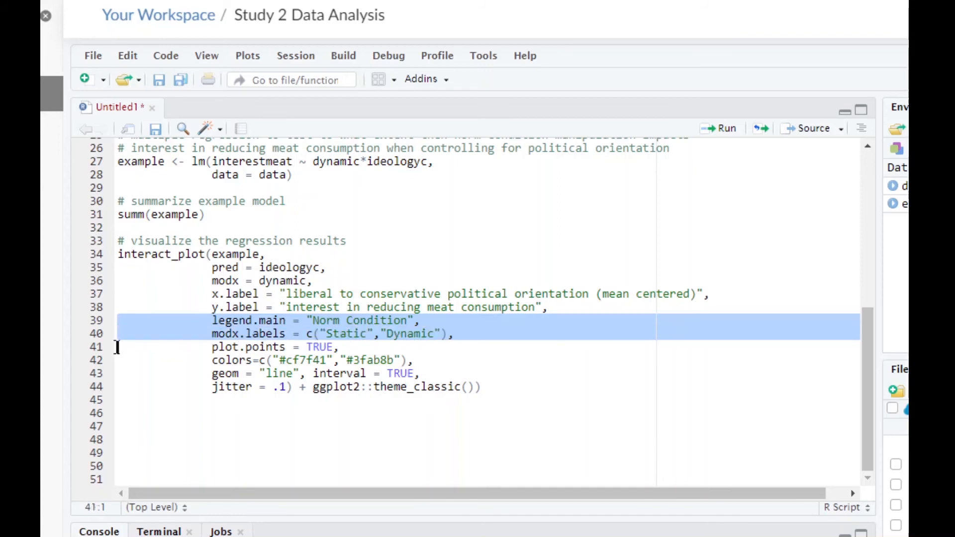
{"action": "left_click", "coordinate": [328, 321]}
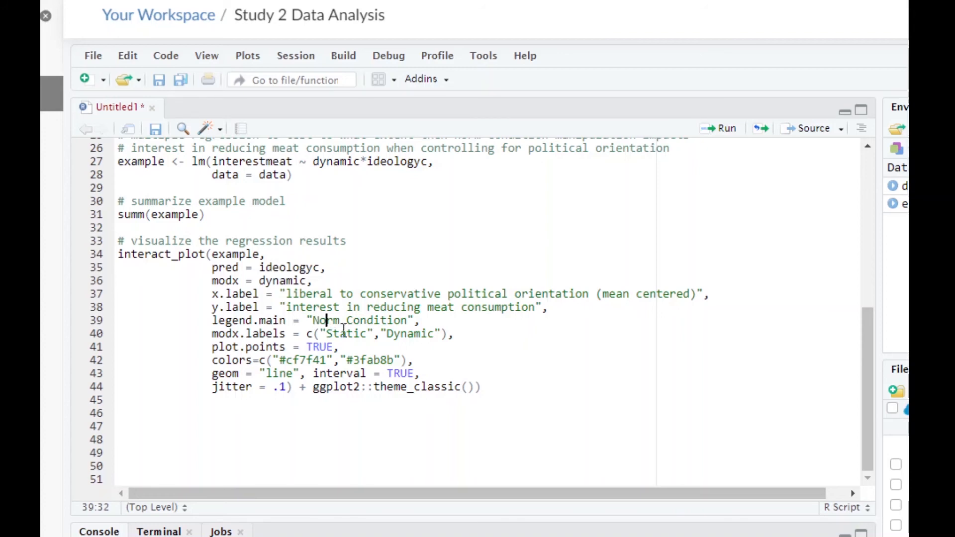
{"action": "left_click", "coordinate": [308, 334]}
{"action": "left_click_drag", "start_coordinate": [212, 347], "coordinate": [337, 343]}
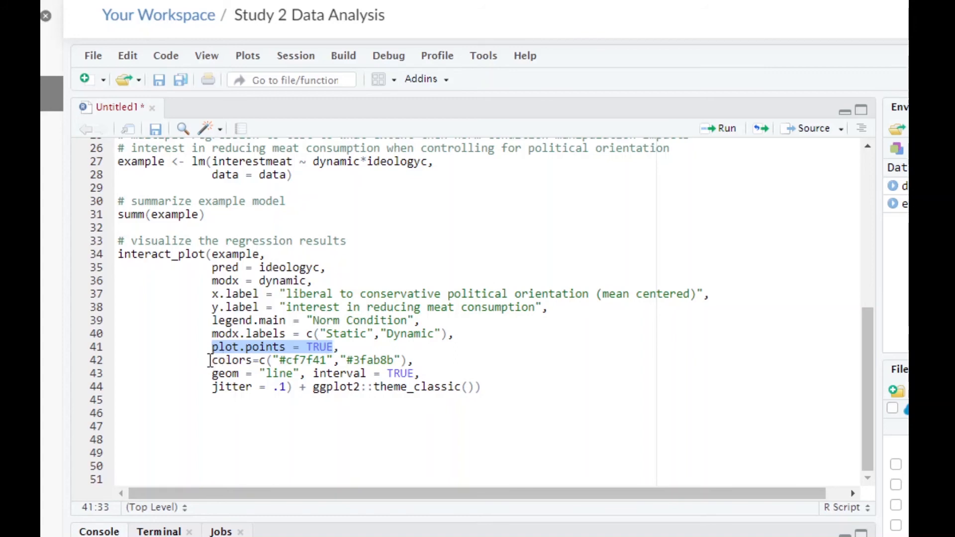
{"action": "left_click_drag", "start_coordinate": [205, 359], "coordinate": [416, 361]}
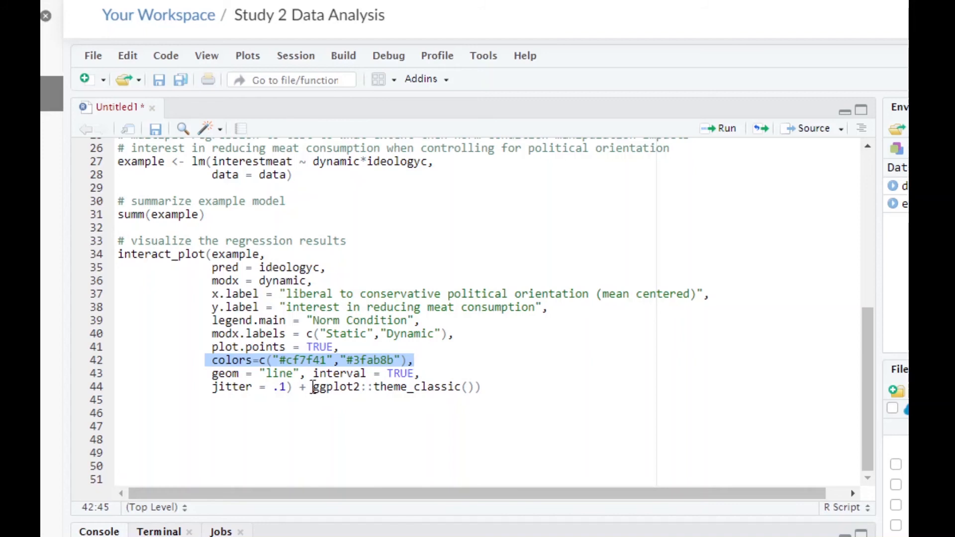
{"action": "left_click_drag", "start_coordinate": [209, 374], "coordinate": [424, 374]}
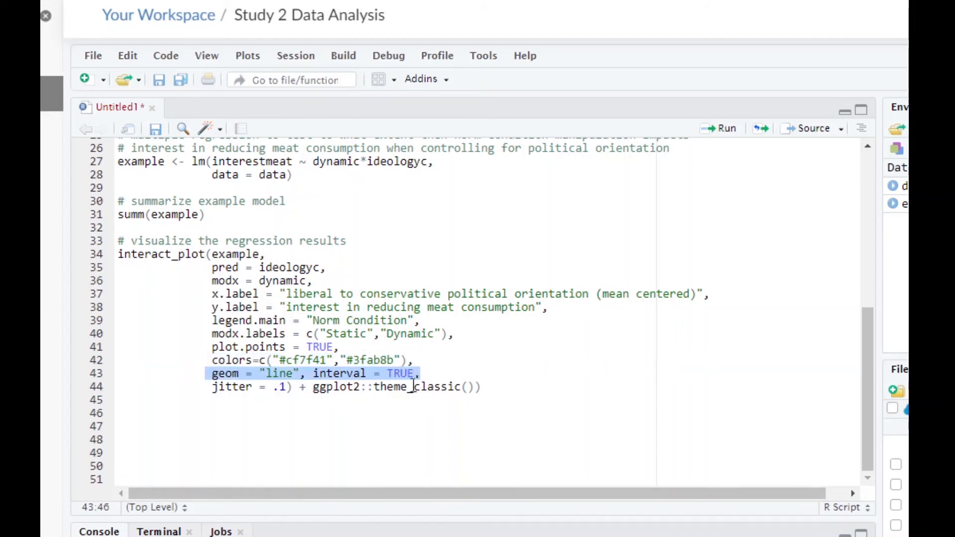
{"action": "left_click_drag", "start_coordinate": [214, 387], "coordinate": [286, 387]}
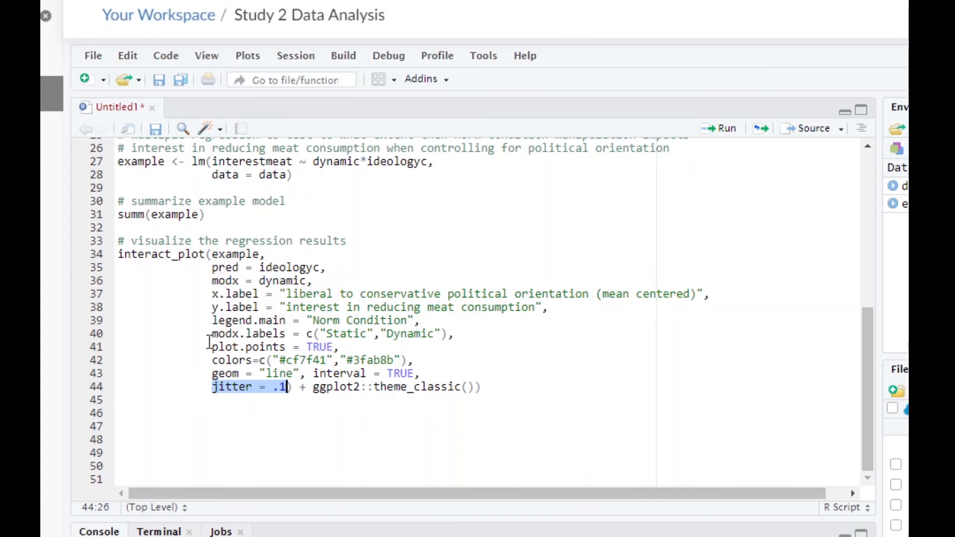
{"action": "left_click_drag", "start_coordinate": [209, 345], "coordinate": [342, 347]}
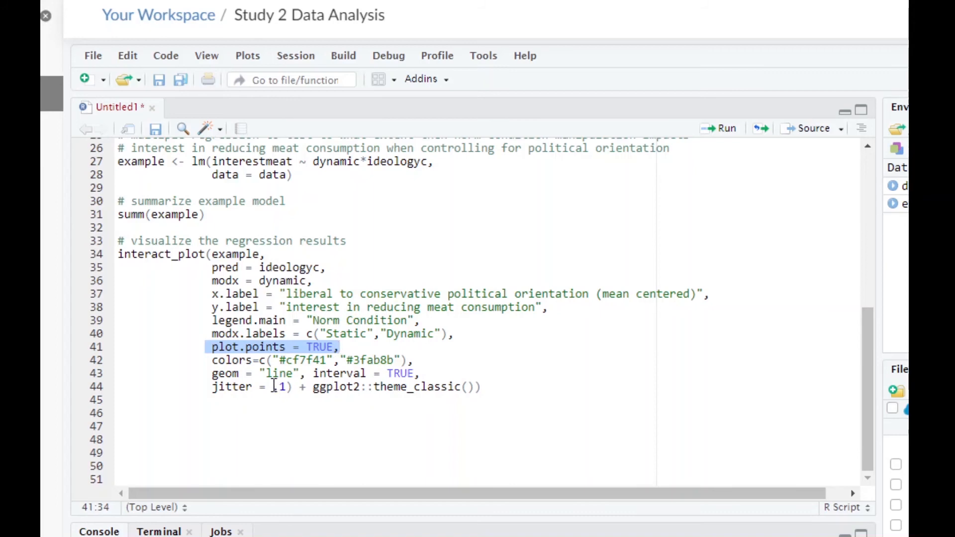
{"action": "left_click_drag", "start_coordinate": [205, 387], "coordinate": [288, 386]}
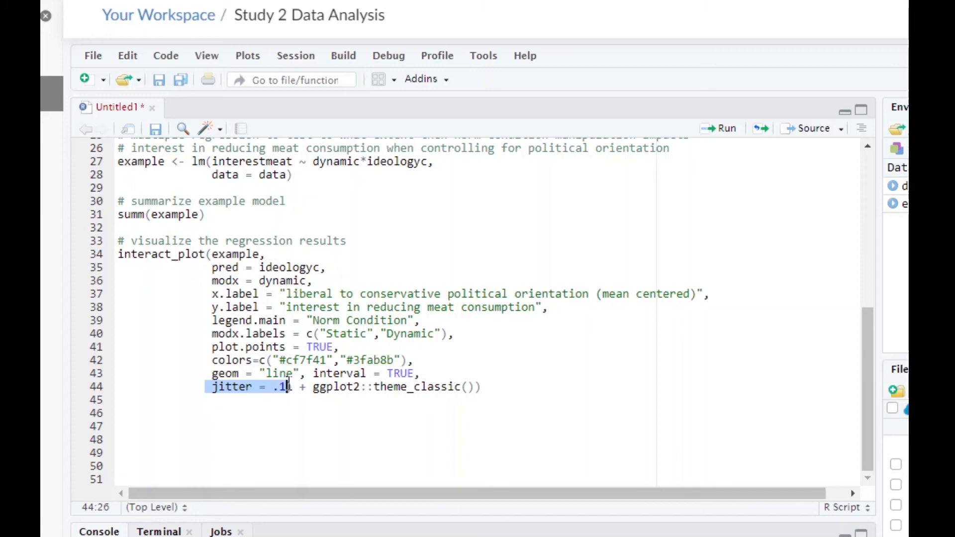
- Run the interact_plot() code, remove the extra closing parenthesis after theme_classic() on line 44, and run it again
{"action": "left_click", "coordinate": [485, 387]}
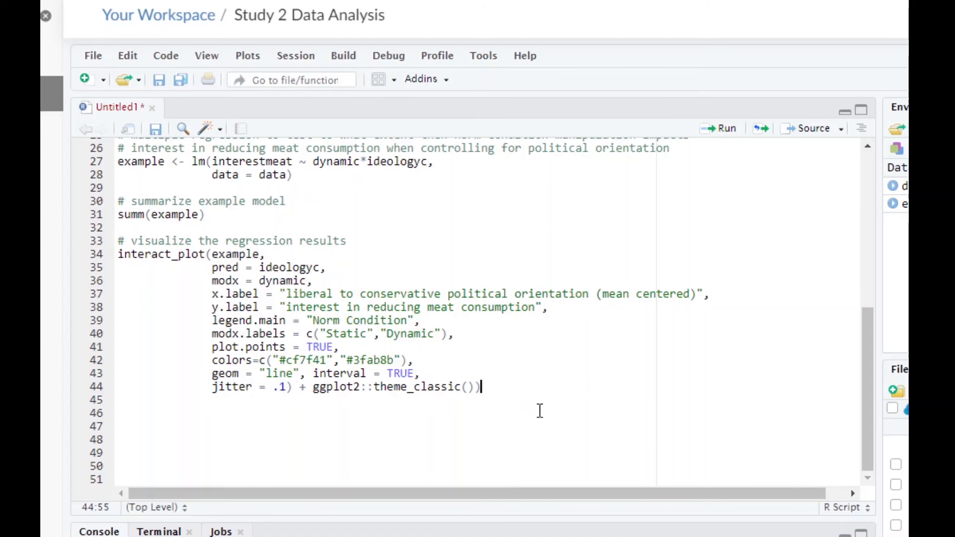
{"action": "key", "text": "Return"}
{"action": "left_click", "coordinate": [482, 387]}
{"action": "key", "text": "BackSpace"}
{"action": "left_click", "coordinate": [519, 401]}
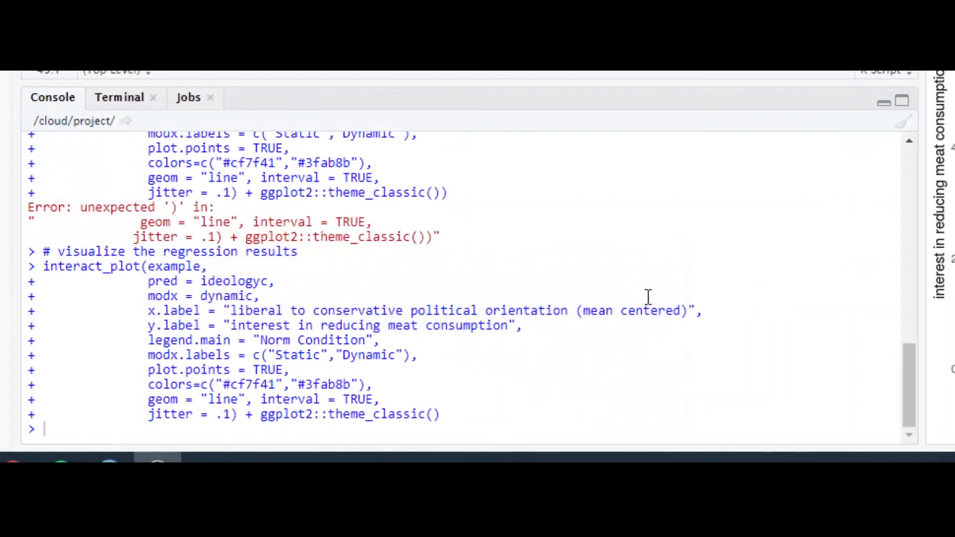
- Save the finished script in the project folder as temp.R
{"action": "scroll", "coordinate": [421, 215], "scroll_direction": "up", "scroll_amount": 9}
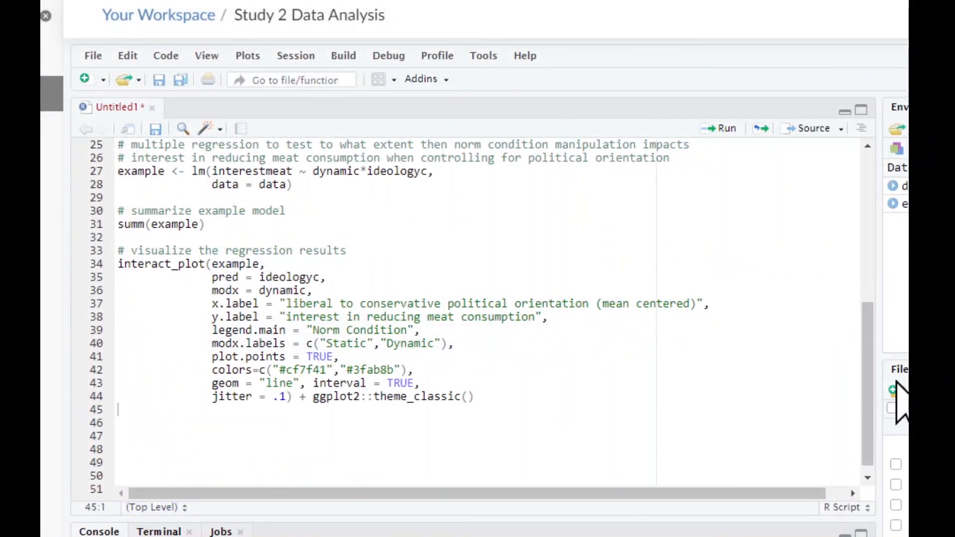
{"action": "scroll", "coordinate": [400, 340], "scroll_direction": "up", "scroll_amount": 8}
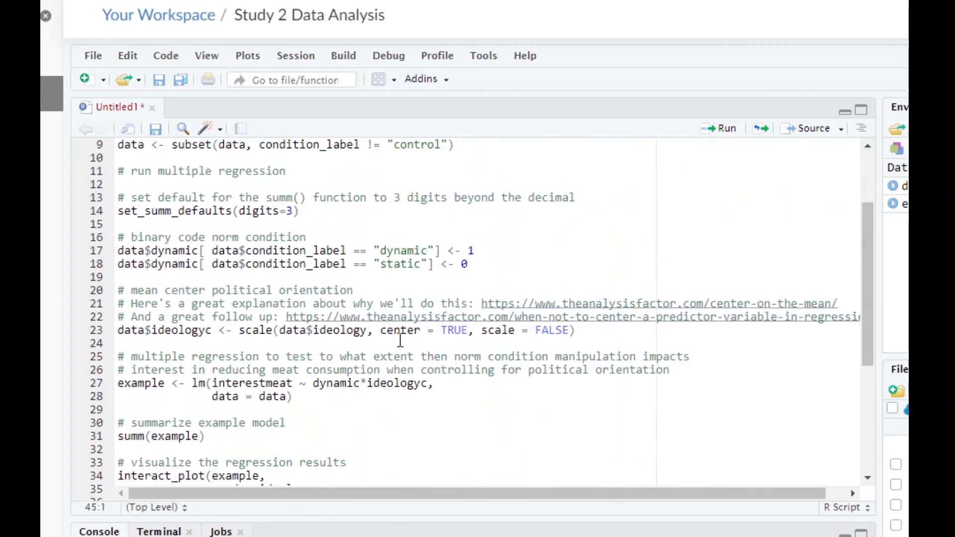
{"action": "scroll", "coordinate": [401, 341], "scroll_direction": "down", "scroll_amount": 8}
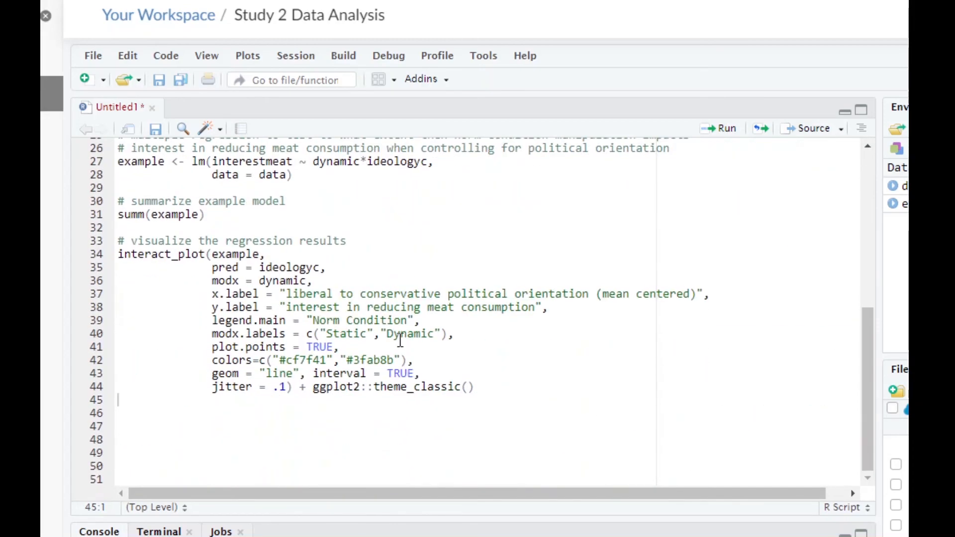
{"action": "scroll", "coordinate": [401, 340], "scroll_direction": "up", "scroll_amount": 8}
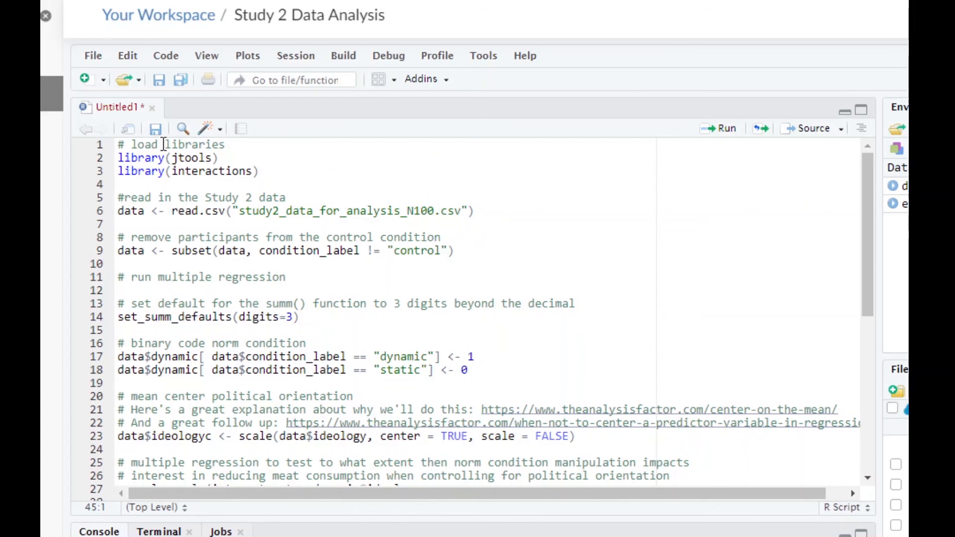
{"action": "left_click", "coordinate": [155, 130]}
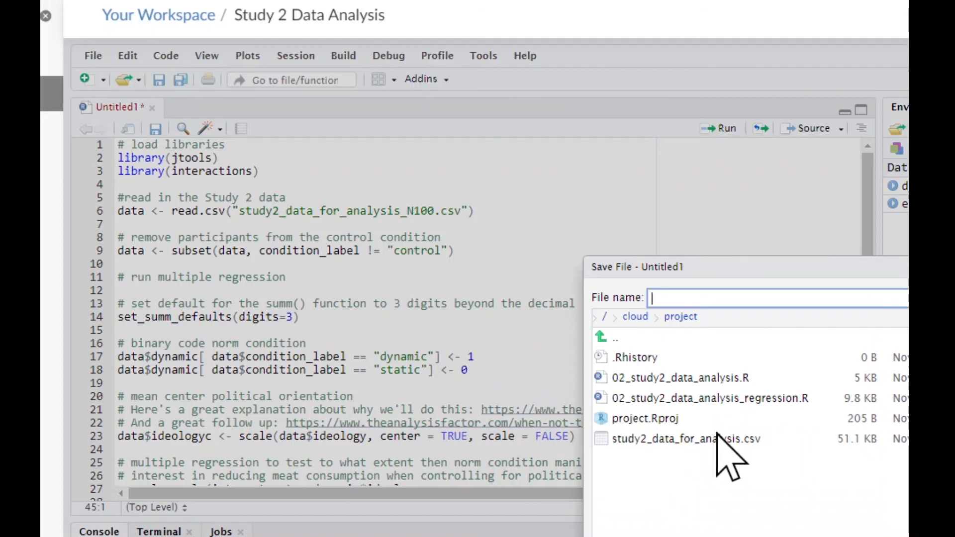
{"action": "type", "text": "temp.R"}
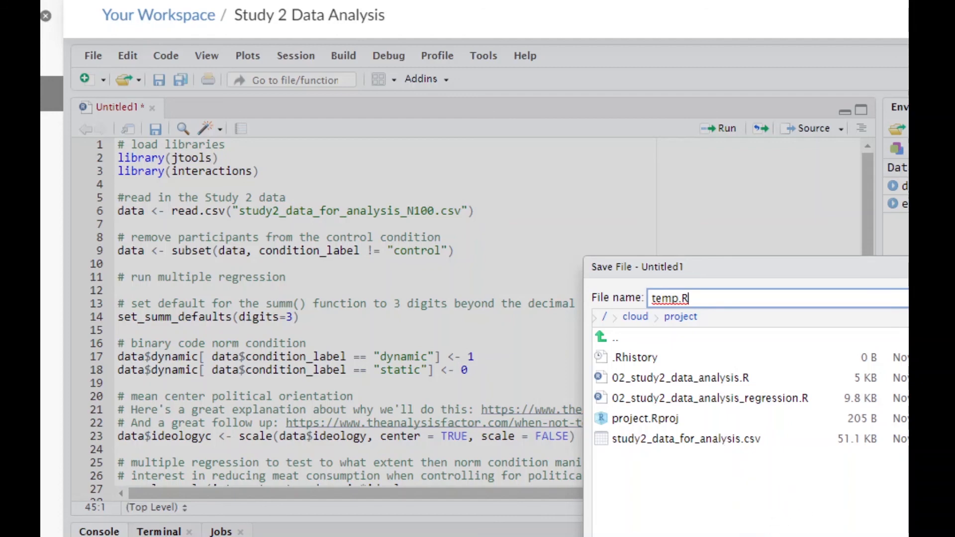
{"action": "key", "text": "Return"}
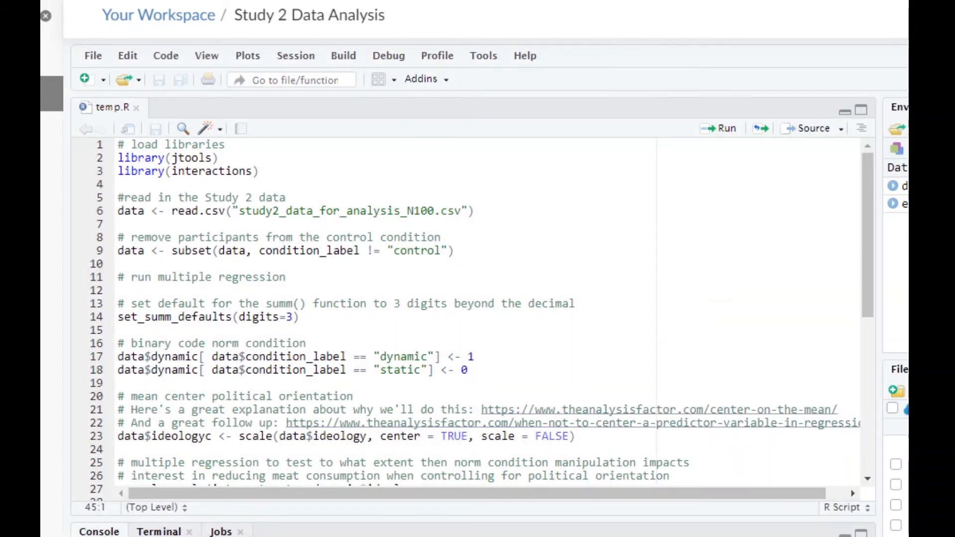